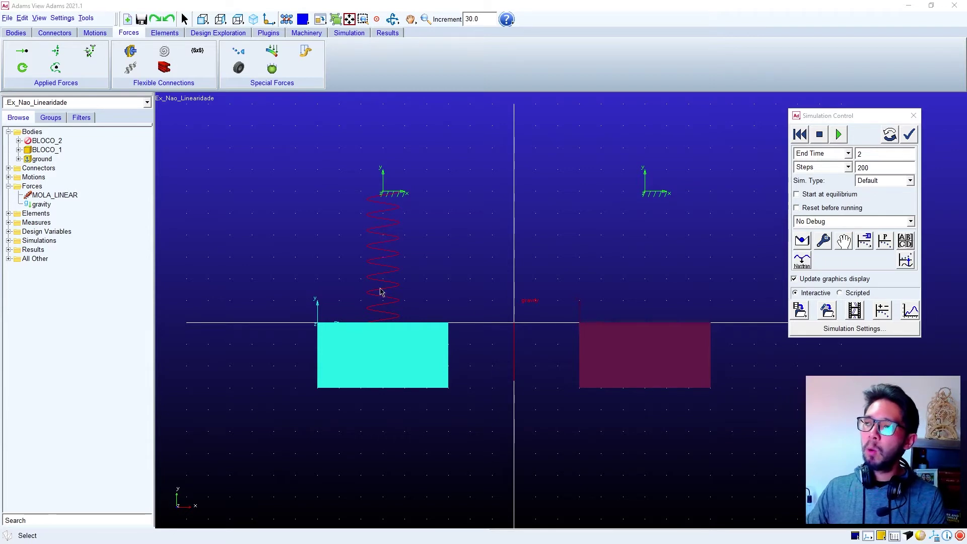
# Check the stiffness coefficient and damping settings of the MOLA_LINEAR spring without changing them
pyautogui.click(56, 196)
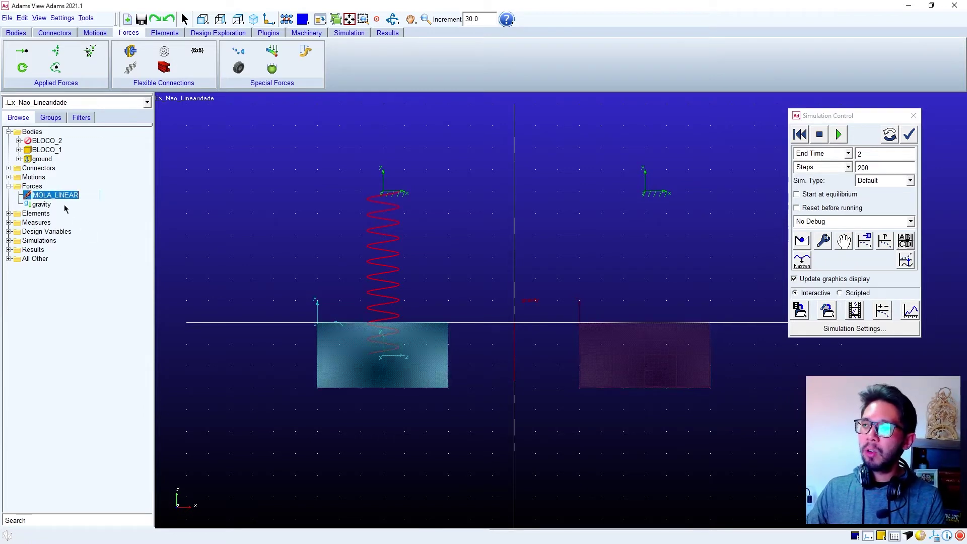
pyautogui.doubleClick(62, 195)
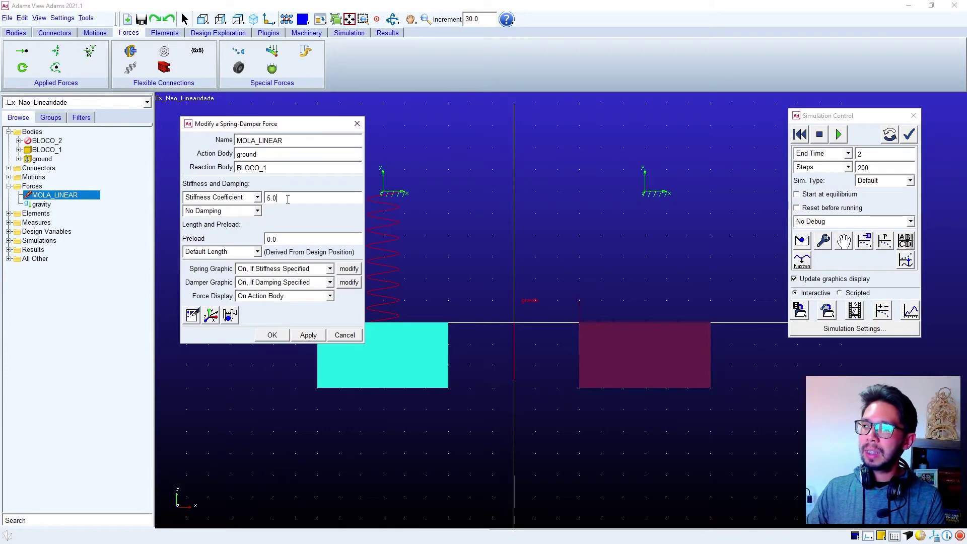
pyautogui.doubleClick(272, 198)
pyautogui.click(282, 199)
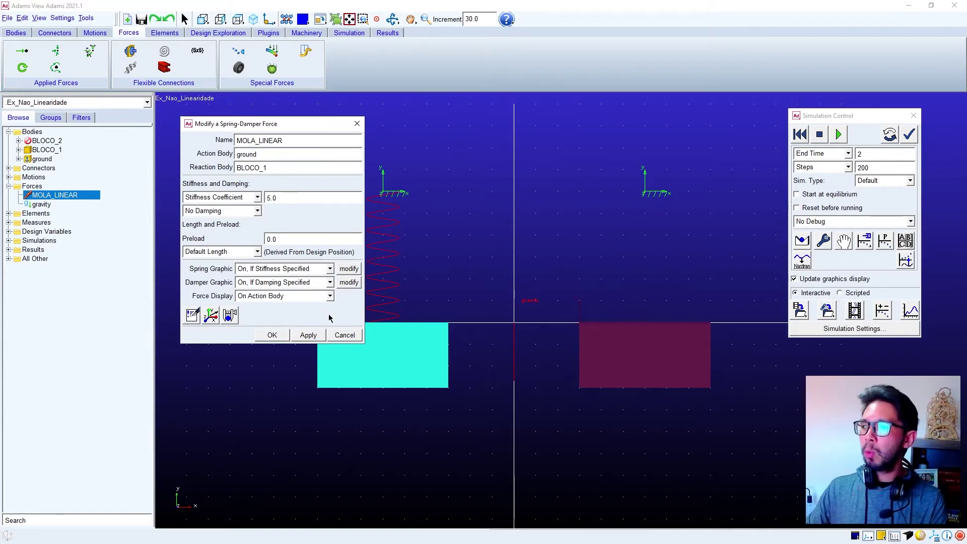
pyautogui.click(344, 335)
# Run the simulation with end time 2 and 200 steps, and reset the model to its initial position
pyautogui.click(839, 134)
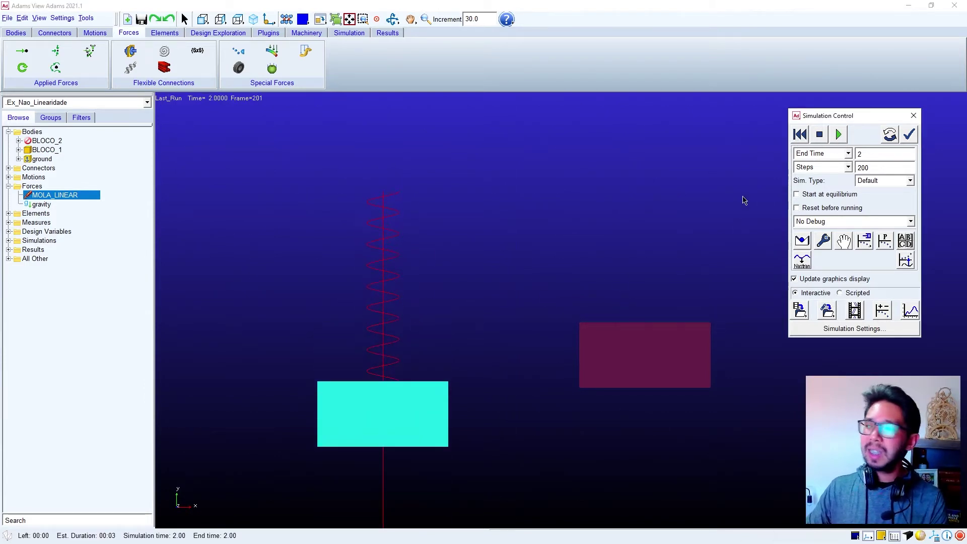
pyautogui.click(800, 135)
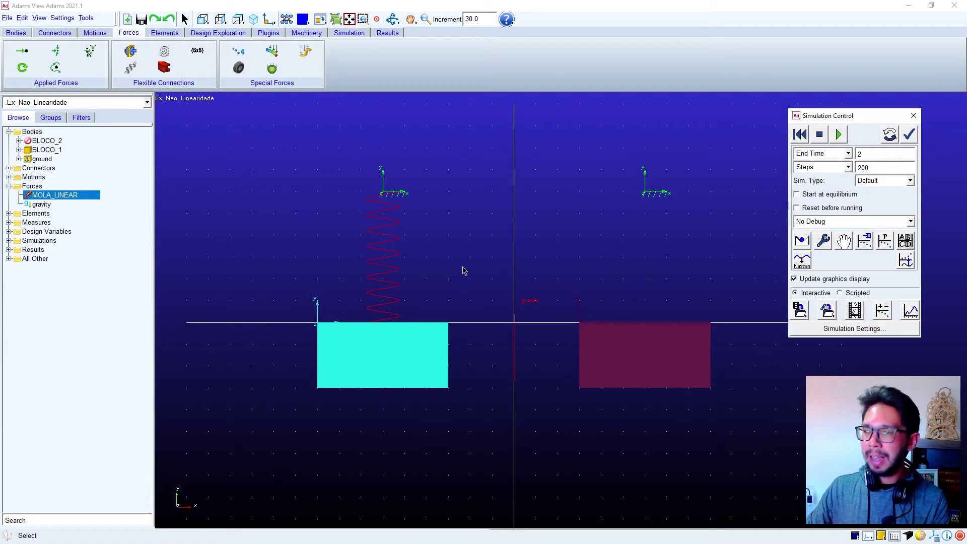
pyautogui.click(643, 264)
# Activate the BLOCO_2 body together with its dependents
pyautogui.rightClick(59, 142)
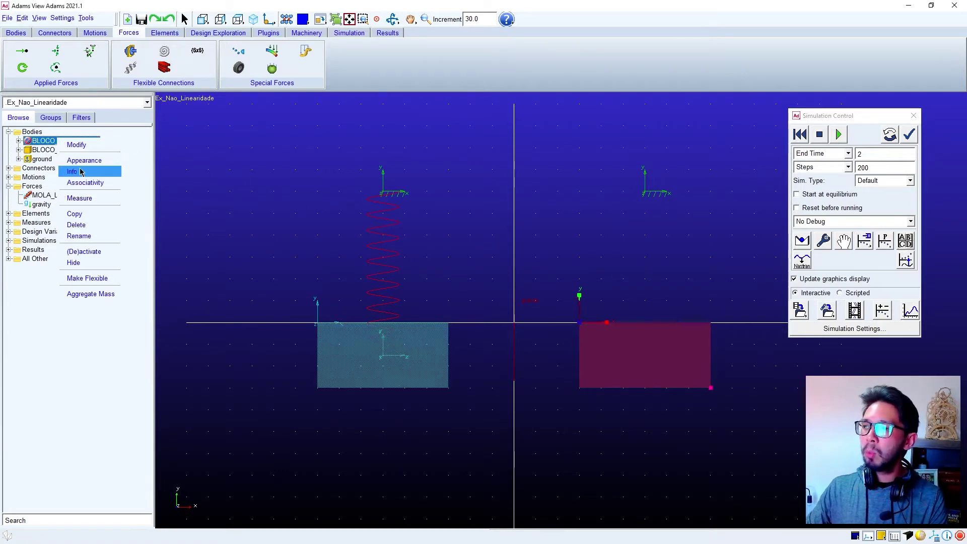
pyautogui.click(86, 252)
pyautogui.click(339, 142)
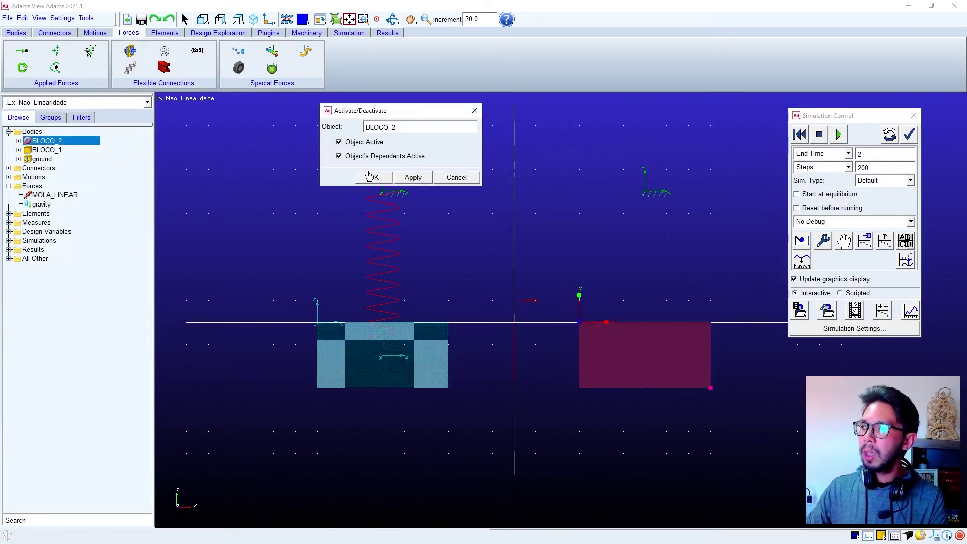
pyautogui.click(374, 177)
# Create a constant two-body line-of-sight force from the centre of BLOCO_2 to the ground marker above it
pyautogui.click(23, 51)
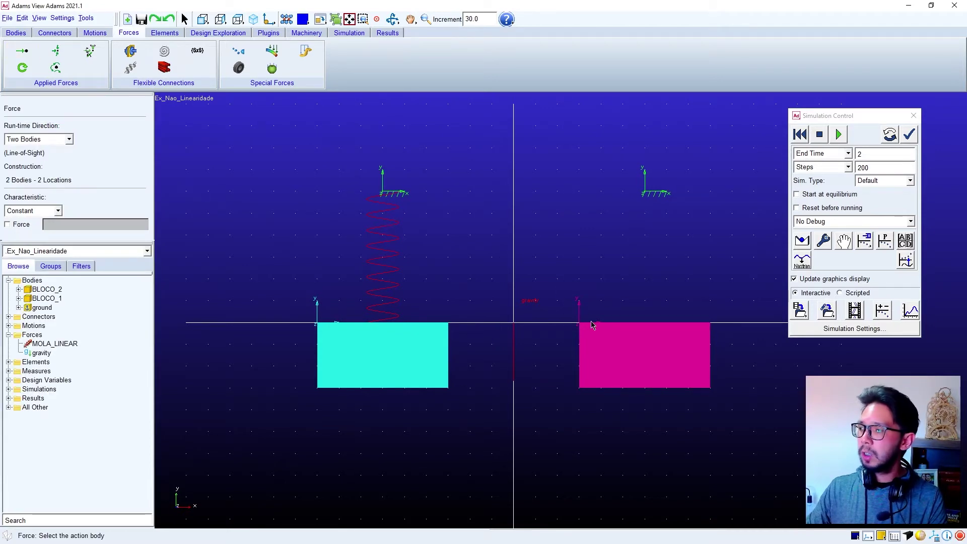
pyautogui.click(612, 334)
pyautogui.click(620, 334)
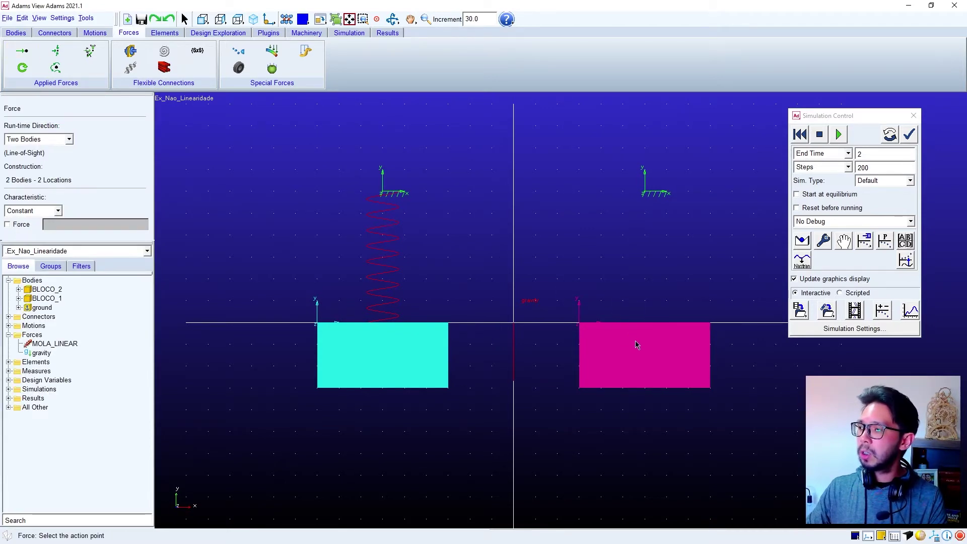
pyautogui.click(643, 356)
pyautogui.click(645, 202)
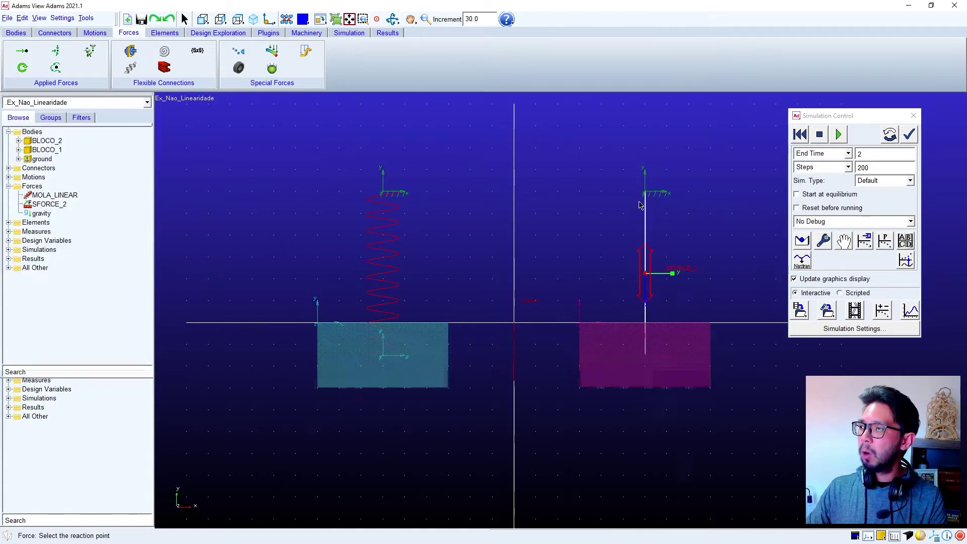
# Rename the new force between BLOCO_2 and ground as MOLA_N_LINEAR
pyautogui.click(49, 204)
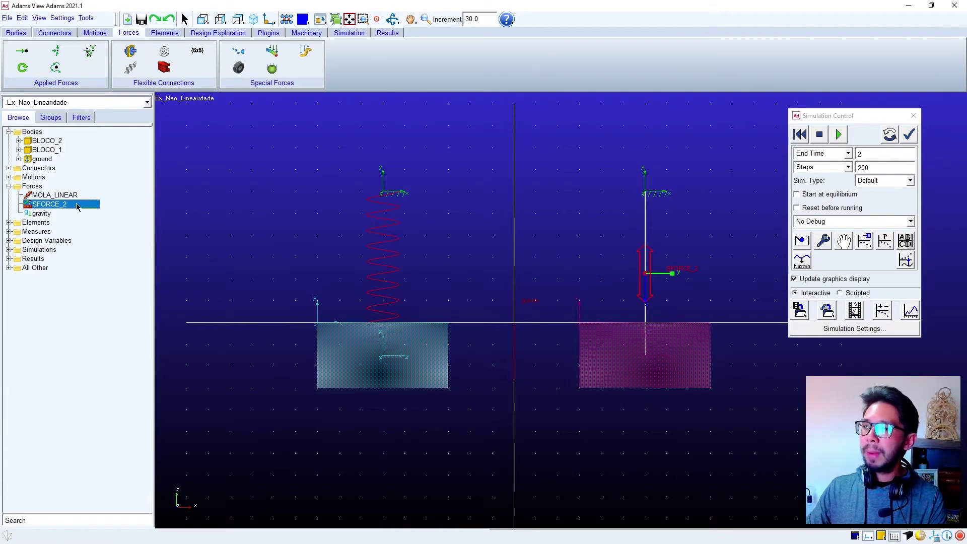
pyautogui.click(76, 204)
pyautogui.write('MOLA_N_LINEAR')
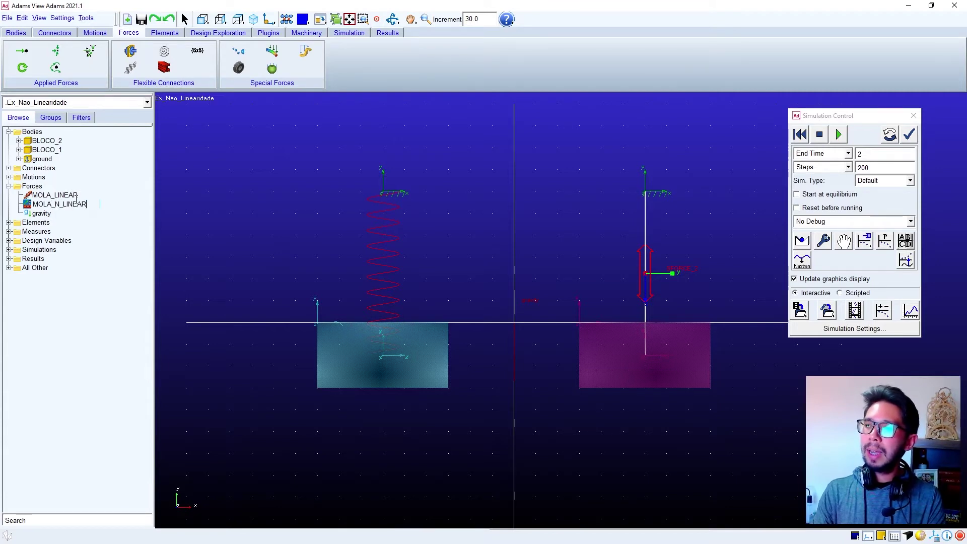
pyautogui.press('Return')
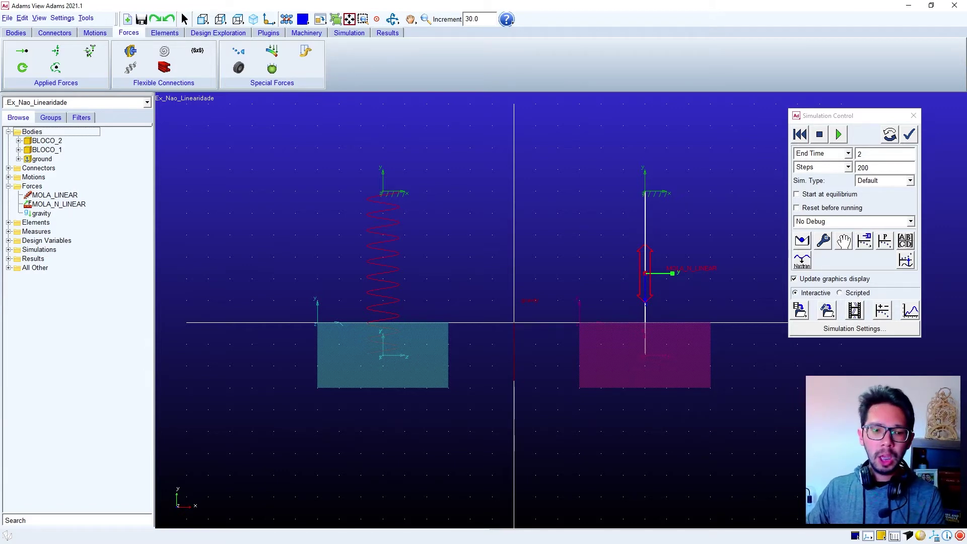
# Switch to Excel and Notepad to review the nonlinear spring's data table and spring_data.txt, and return to Adams View
pyautogui.hotkey('alt', 'Tab')
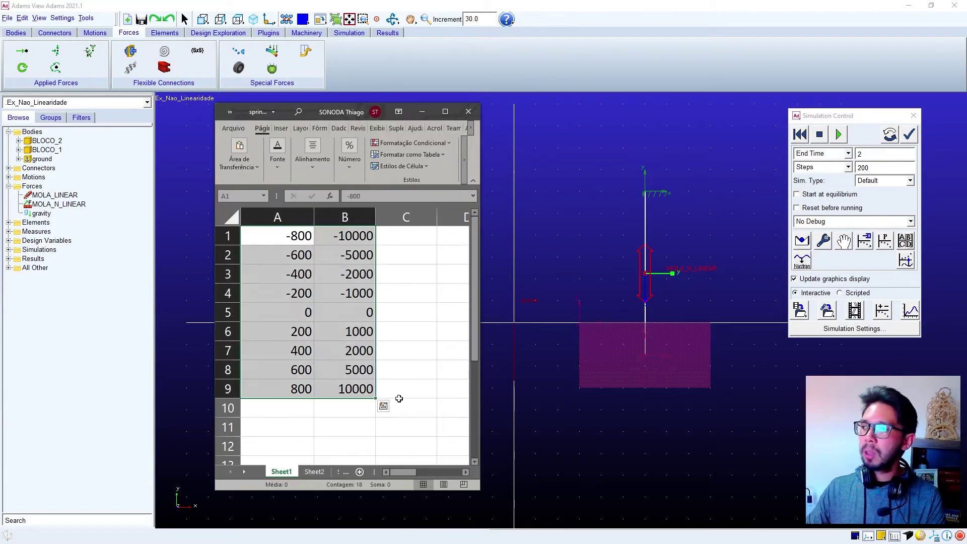
pyautogui.click(408, 417)
pyautogui.moveTo(282, 240); pyautogui.dragTo(347, 390)
pyautogui.click(409, 403)
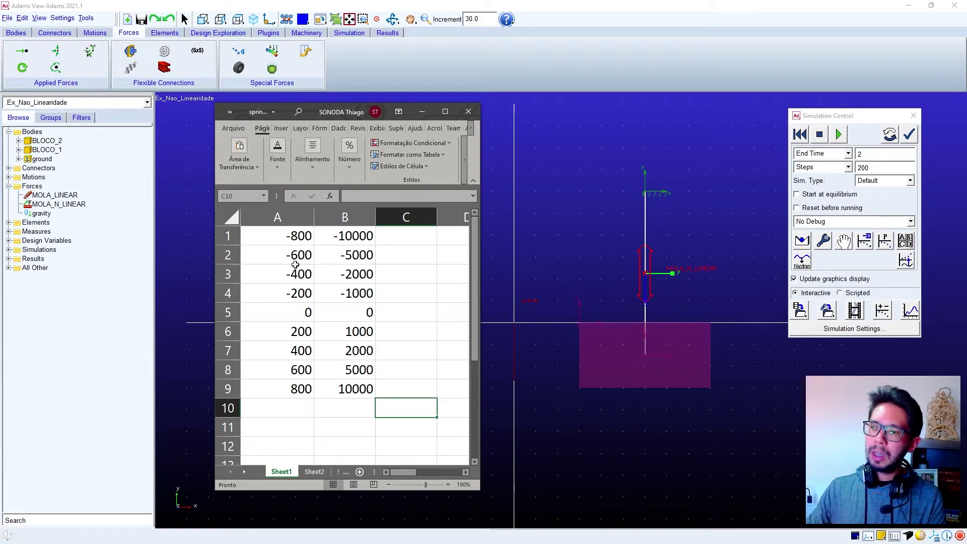
pyautogui.hotkey('alt', 'Tab')
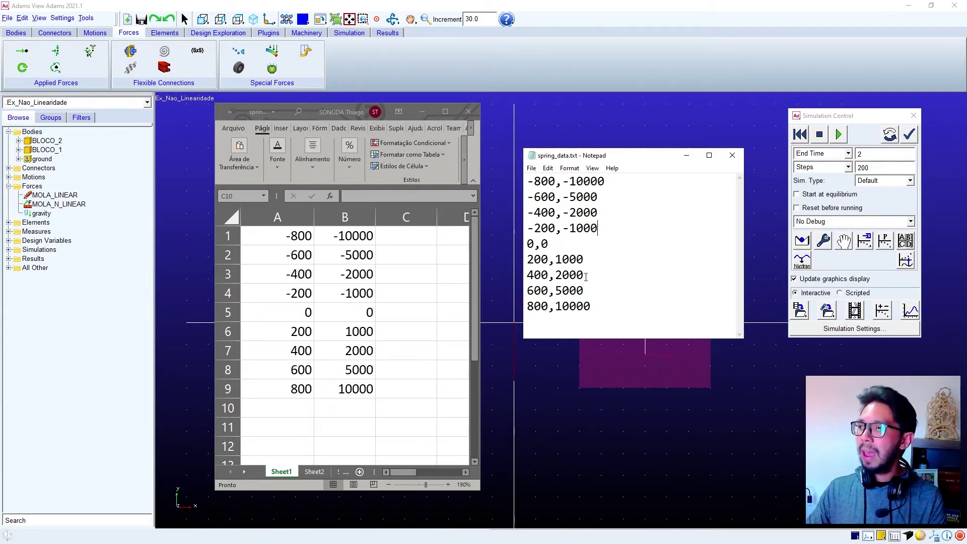
pyautogui.click(518, 121)
# Set up a Test Data file import that creates splines and select the spring data text file as its source
pyautogui.click(7, 19)
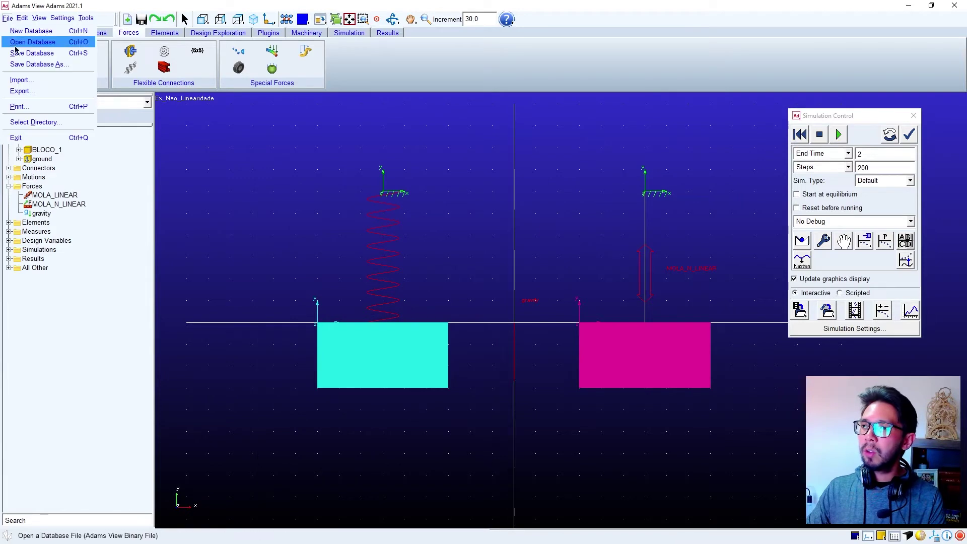
pyautogui.click(20, 79)
pyautogui.click(365, 229)
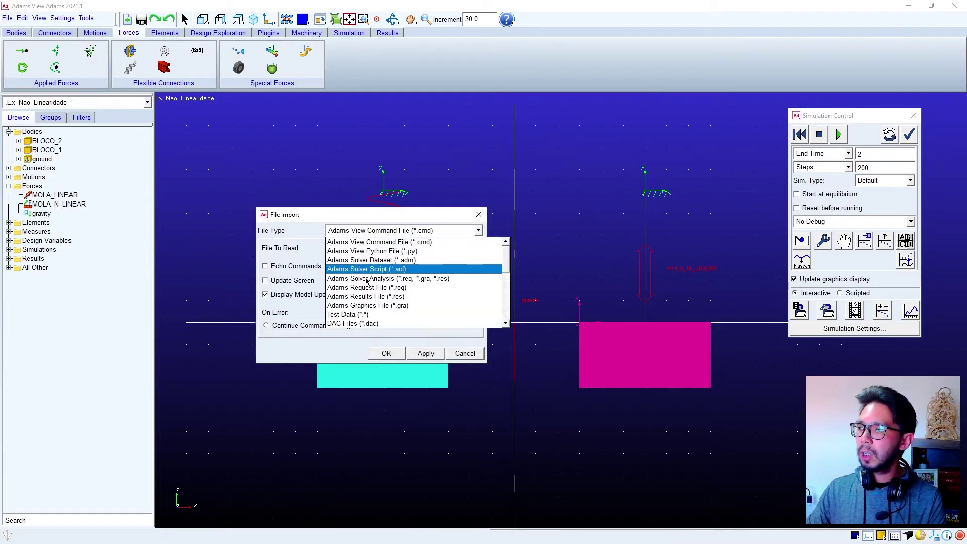
pyautogui.click(370, 314)
pyautogui.click(282, 248)
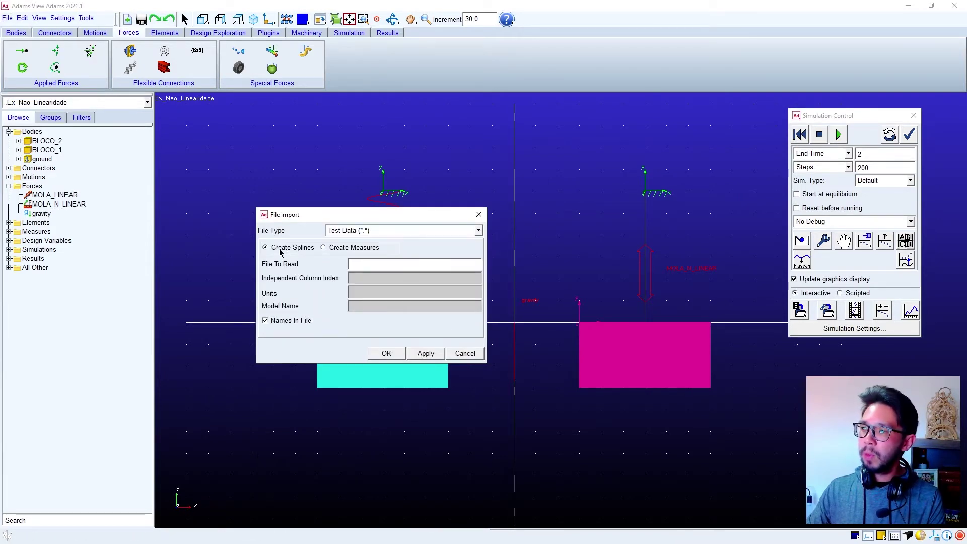
pyautogui.doubleClick(369, 264)
pyautogui.doubleClick(182, 97)
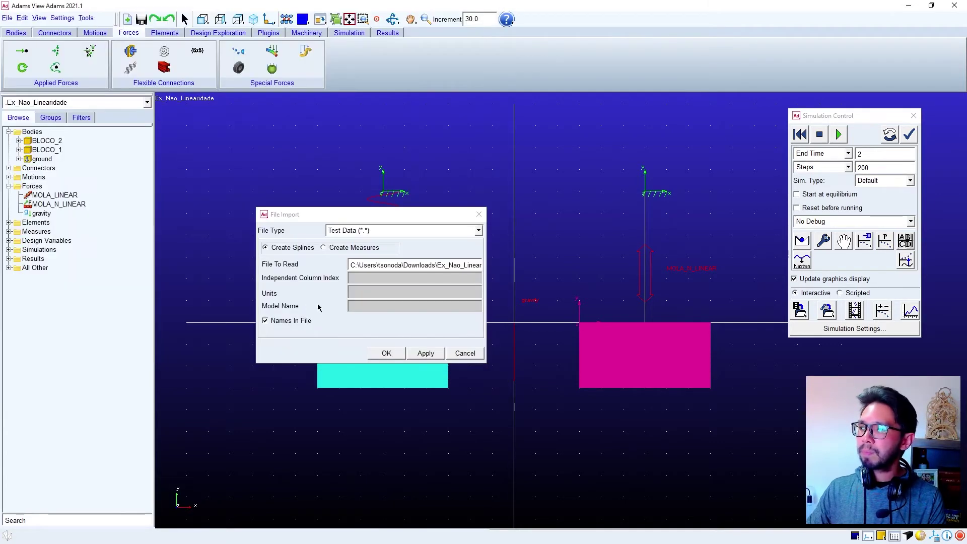
# Set the independent column index to 1 and the model to .Ex_Nao_Linearidade, and import the spline data
pyautogui.click(354, 279)
pyautogui.write('1')
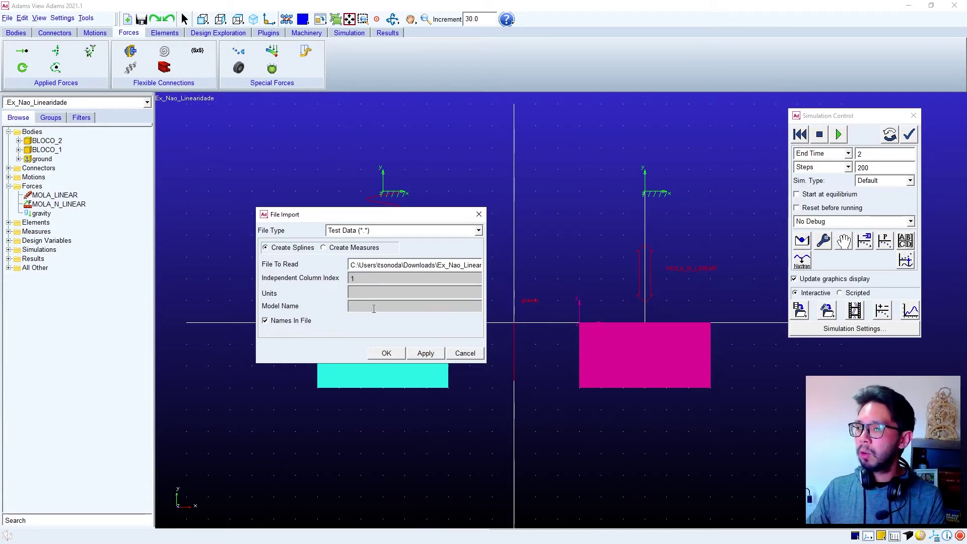
pyautogui.rightClick(375, 309)
pyautogui.moveTo(403, 315)
pyautogui.moveTo(479, 341)
pyautogui.click(524, 341)
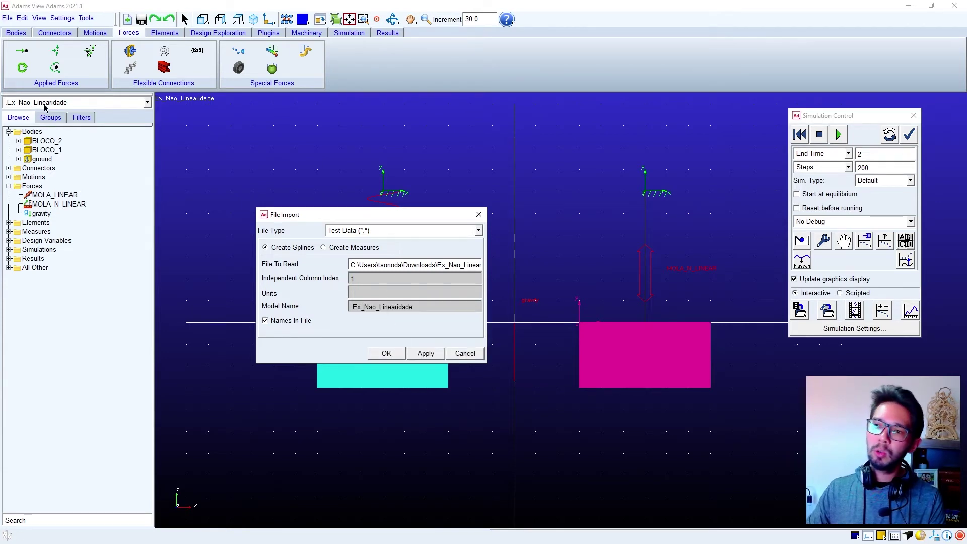
pyautogui.click(396, 354)
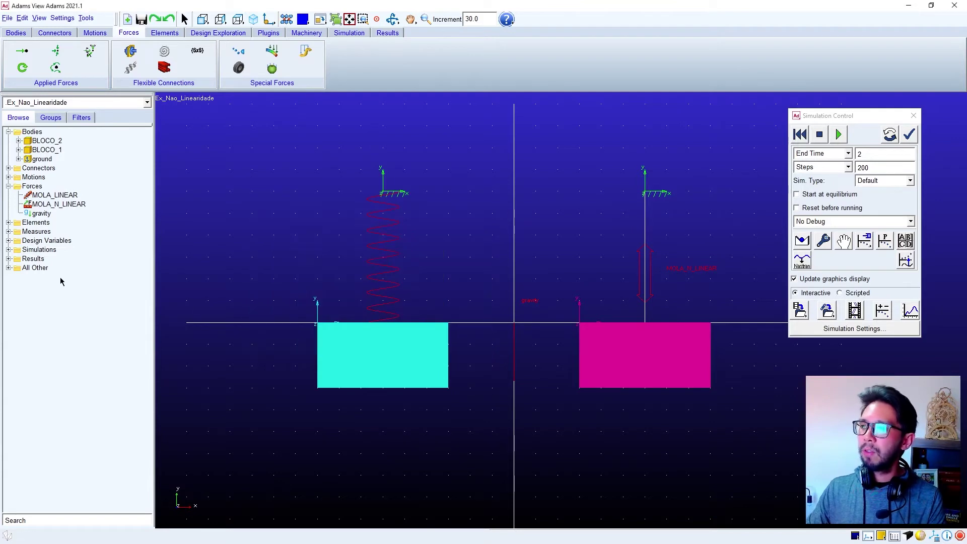
# Examine the tabular values of SPLINE_1 and compare them with the source data in Notepad and Excel
pyautogui.click(9, 222)
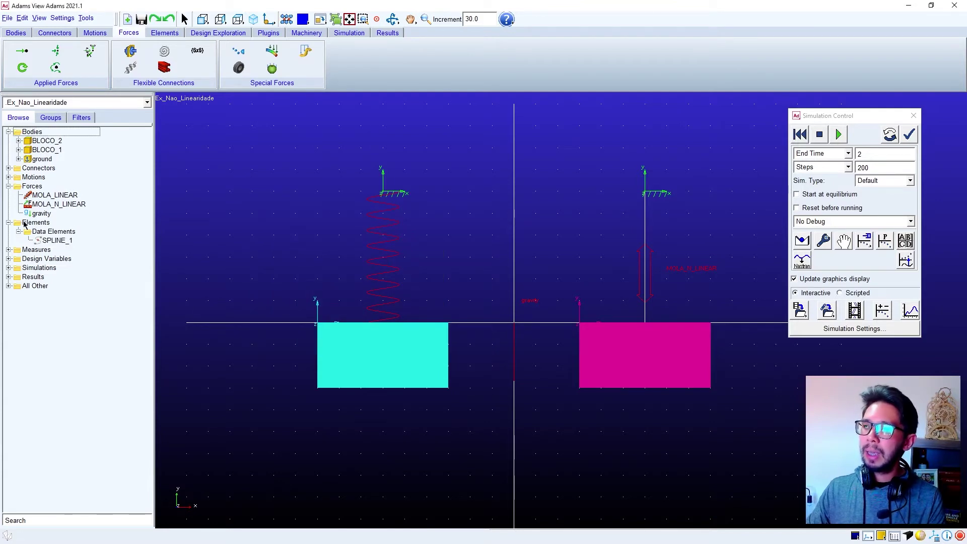
pyautogui.doubleClick(57, 241)
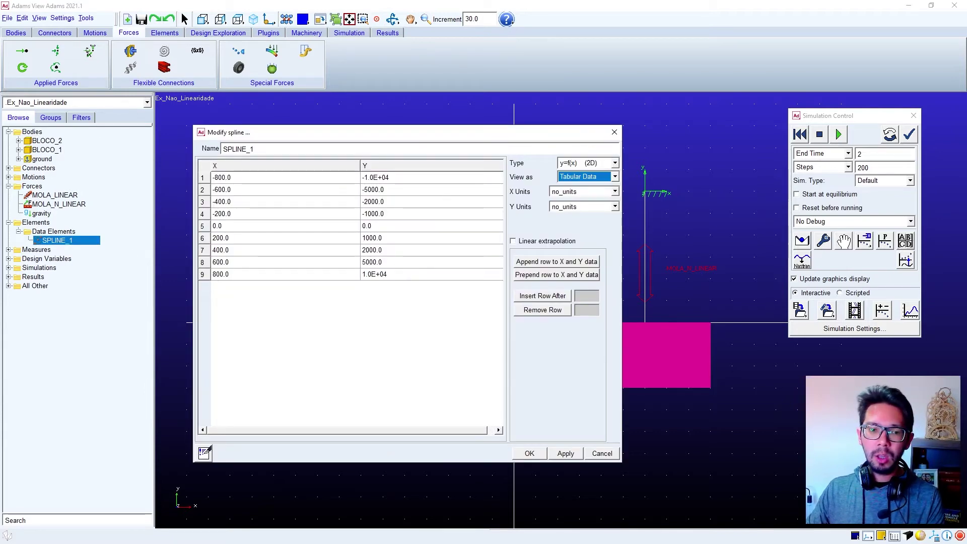
pyautogui.hotkey('alt', 'Tab')
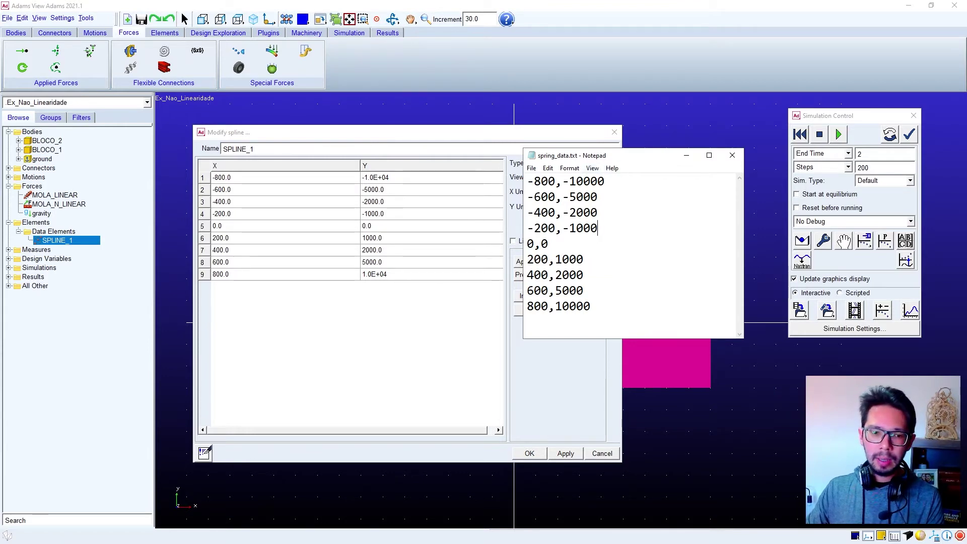
pyautogui.hotkey('alt', 'Tab')
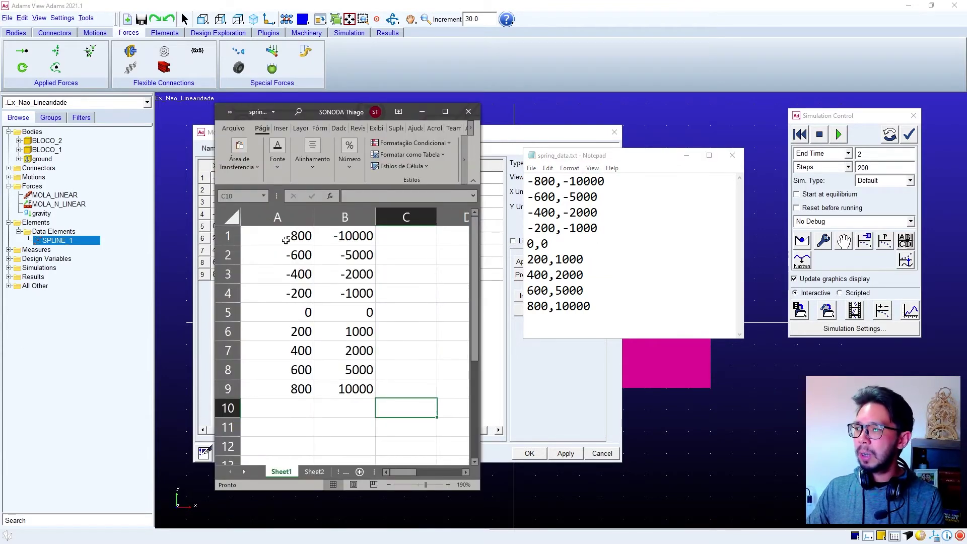
pyautogui.moveTo(286, 240); pyautogui.dragTo(378, 400)
pyautogui.hotkey('alt', 'Tab')
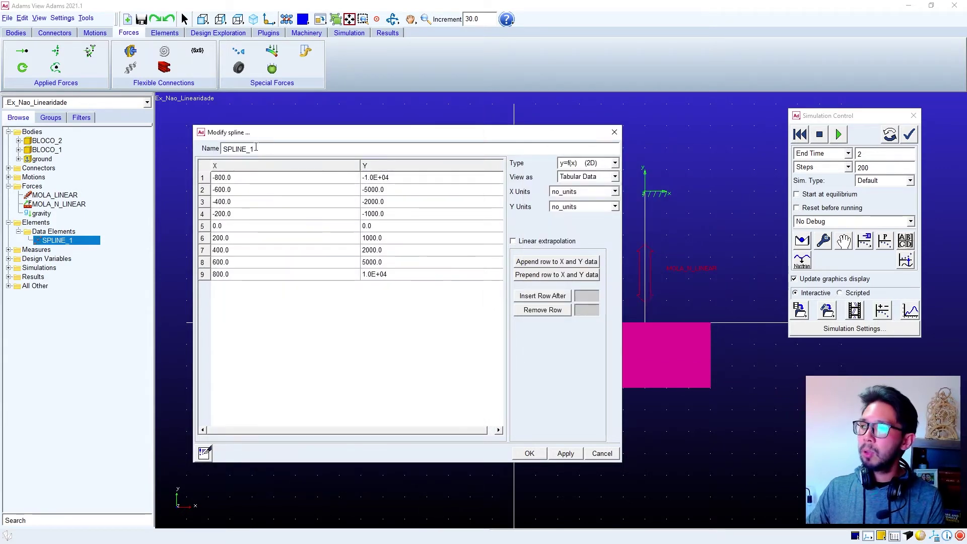
# View SPLINE_1 as a plot to inspect the curve's shape, and close the spline editor
pyautogui.click(585, 177)
pyautogui.click(579, 198)
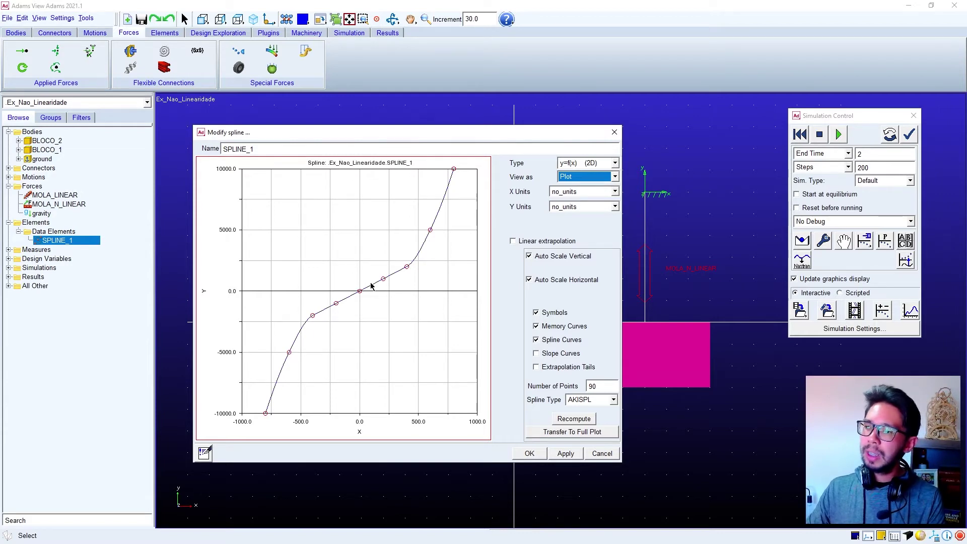
pyautogui.click(615, 134)
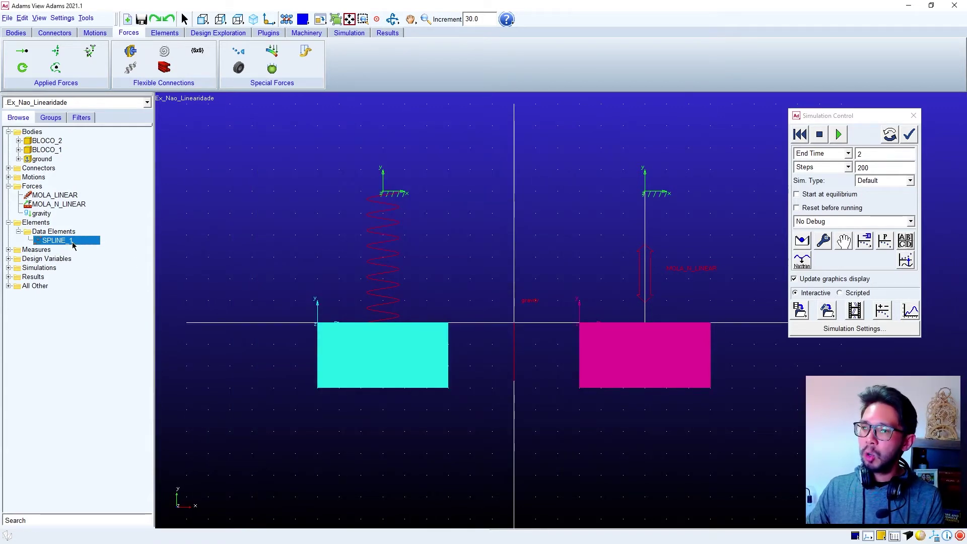
# Open the function definition of the MOLA_N_LINEAR force in the Function Builder and clear its constant expression
pyautogui.click(73, 205)
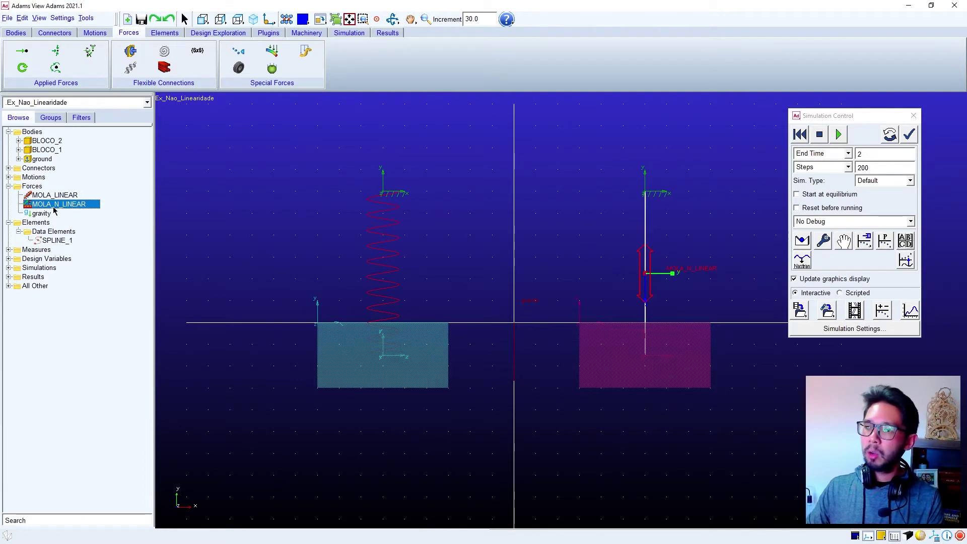
pyautogui.doubleClick(70, 206)
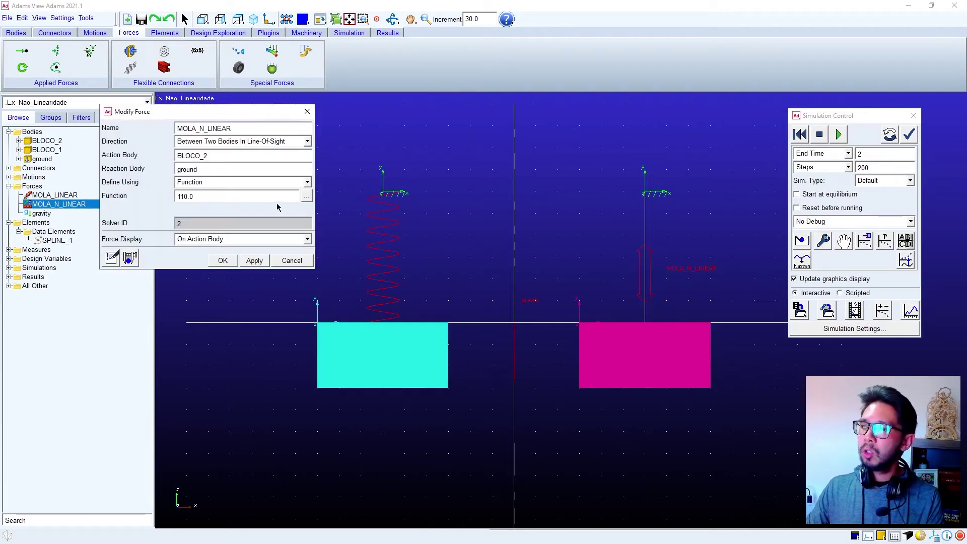
pyautogui.click(307, 196)
pyautogui.moveTo(323, 249); pyautogui.dragTo(431, 193)
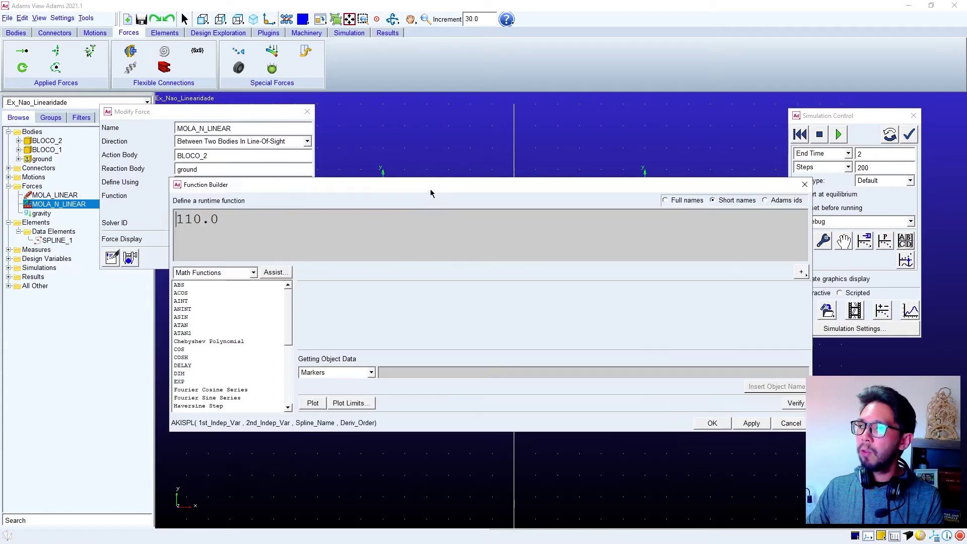
pyautogui.moveTo(373, 184); pyautogui.dragTo(346, 150)
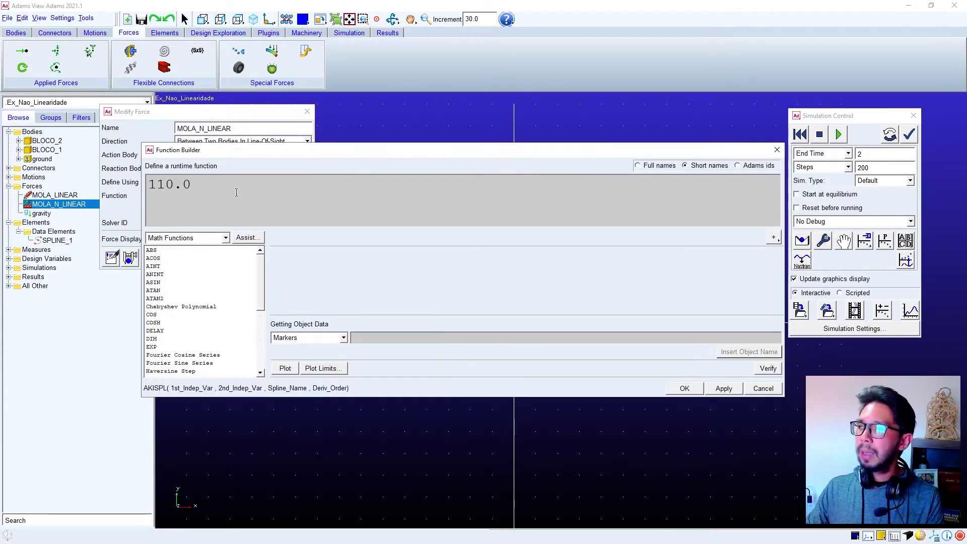
pyautogui.moveTo(210, 188); pyautogui.dragTo(131, 171)
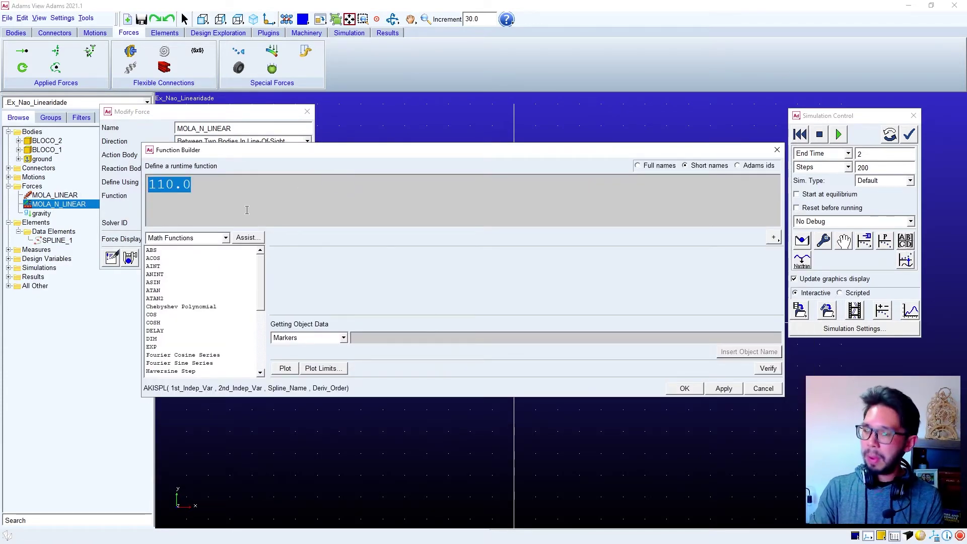
pyautogui.press('BackSpace')
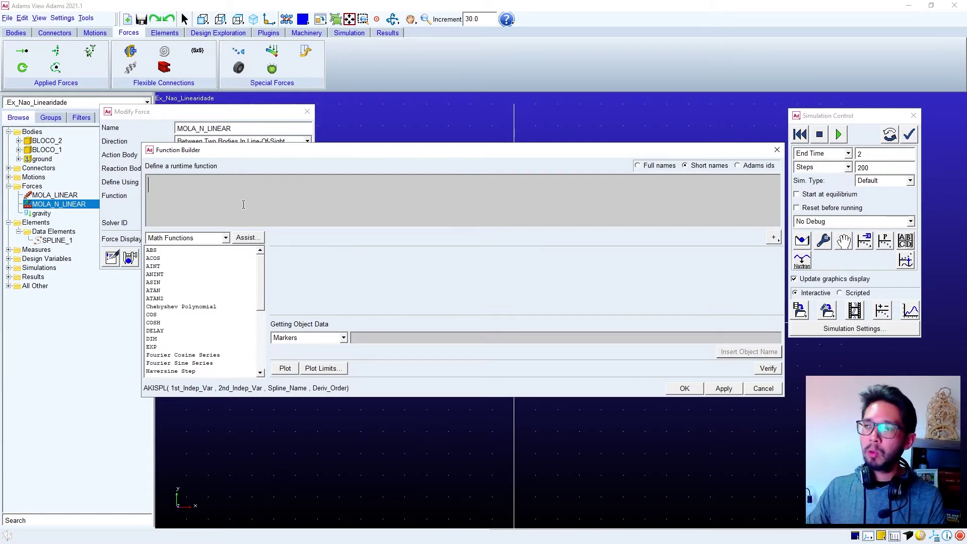
# Insert the Akima Fitting Method (AKISPL) spline function template into the empty force expression
pyautogui.click(209, 238)
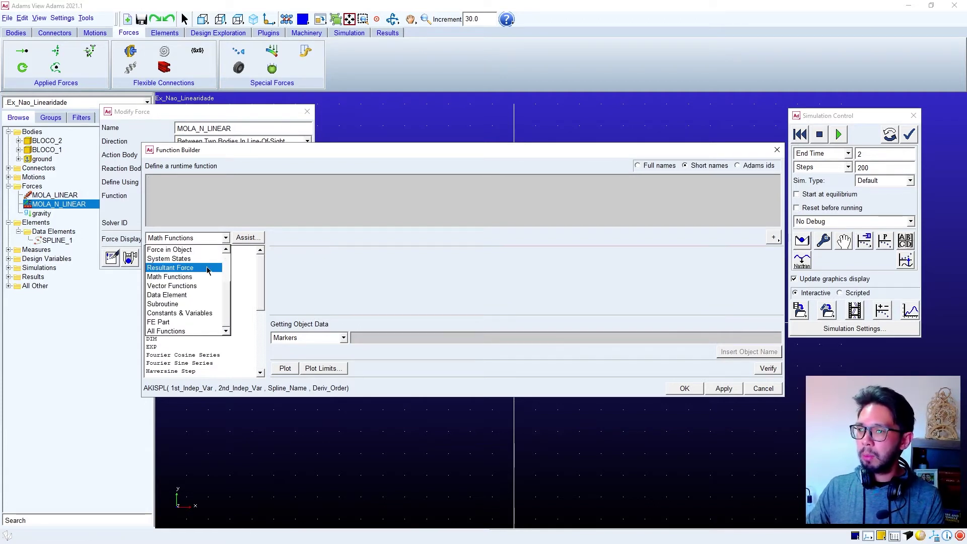
pyautogui.scroll(2, 208, 270)
pyautogui.click(188, 278)
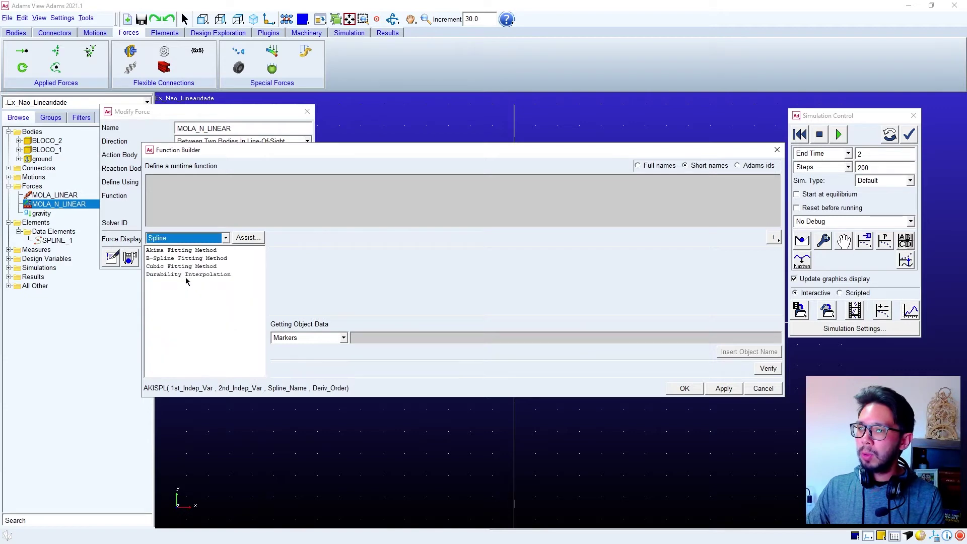
pyautogui.click(166, 252)
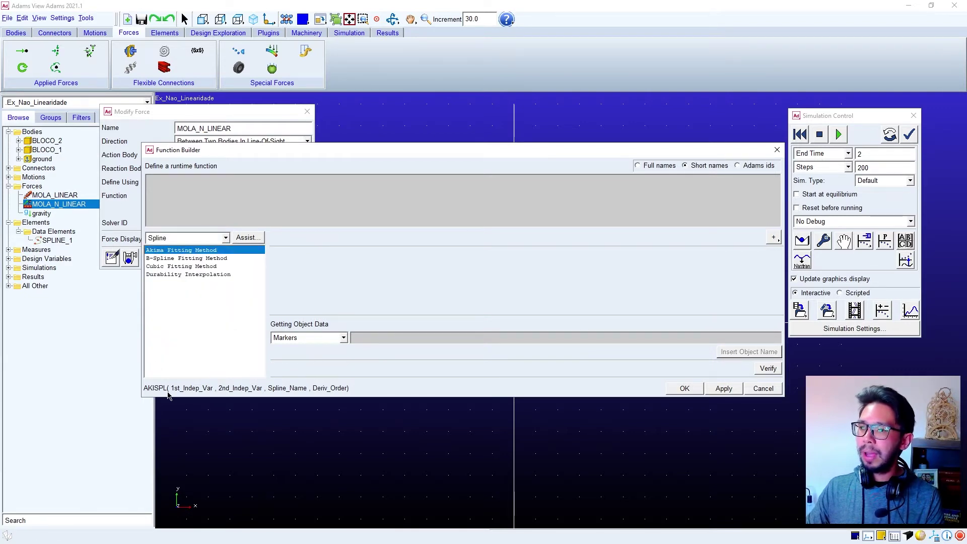
pyautogui.doubleClick(193, 250)
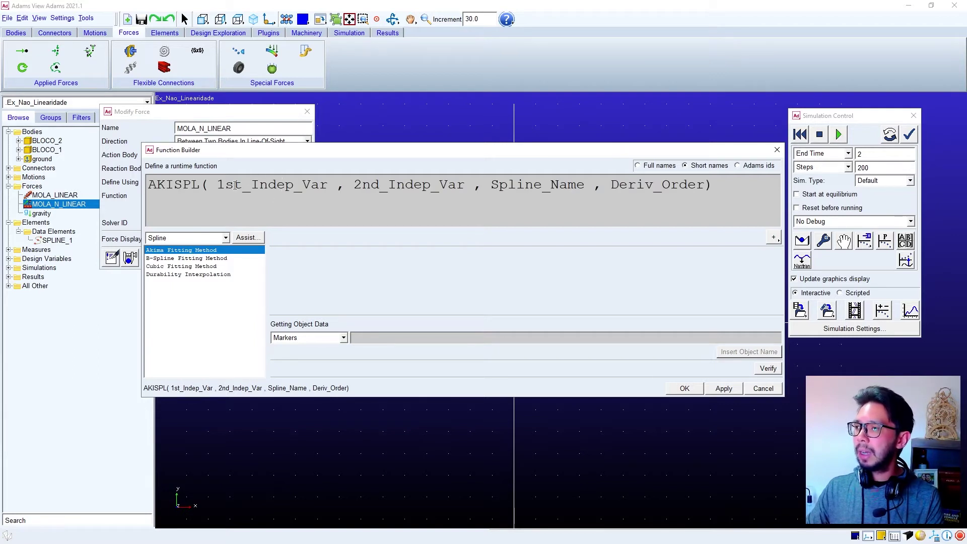
# Remove the 1st_Indep_Var placeholder from the AKISPL expression
pyautogui.moveTo(202, 184); pyautogui.dragTo(328, 185)
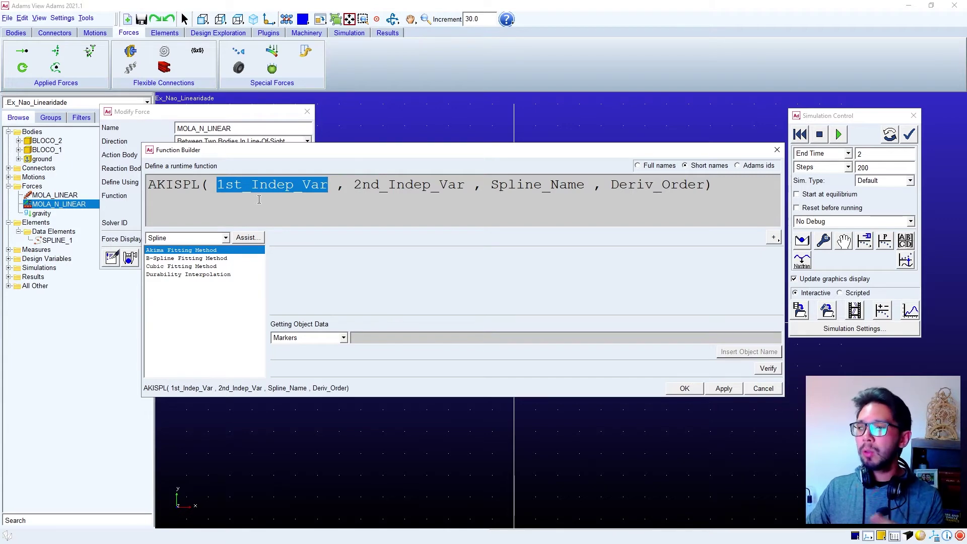
pyautogui.moveTo(680, 153); pyautogui.dragTo(585, 436)
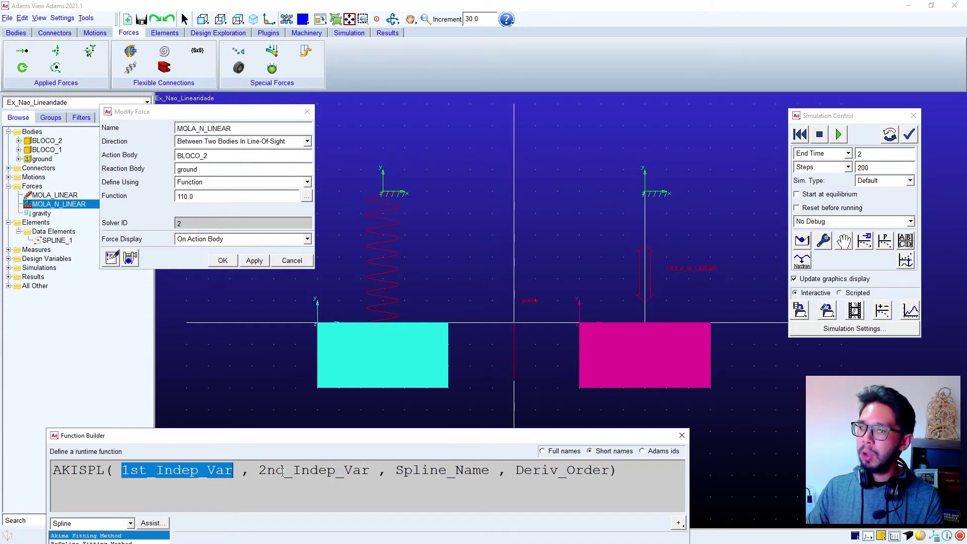
pyautogui.moveTo(302, 438); pyautogui.dragTo(304, 396)
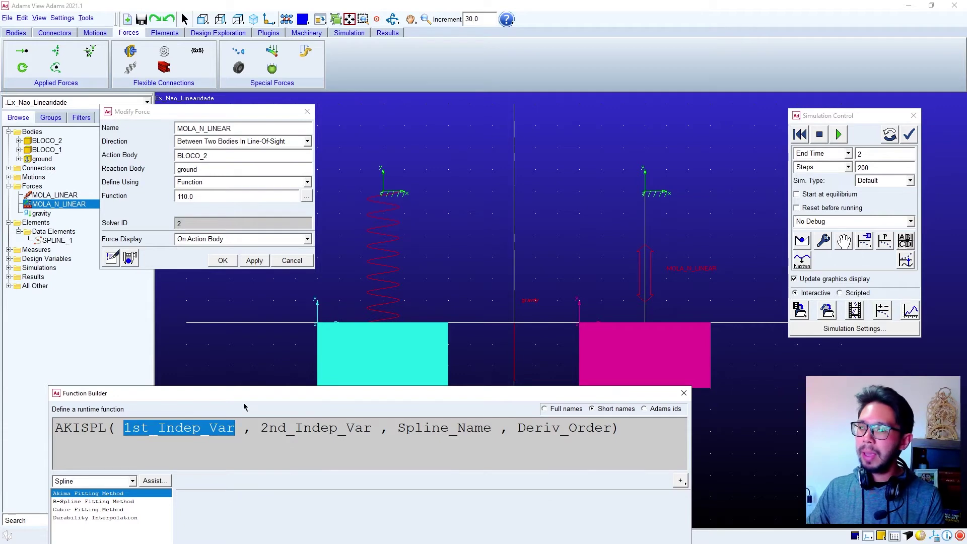
pyautogui.moveTo(245, 397); pyautogui.dragTo(219, 266)
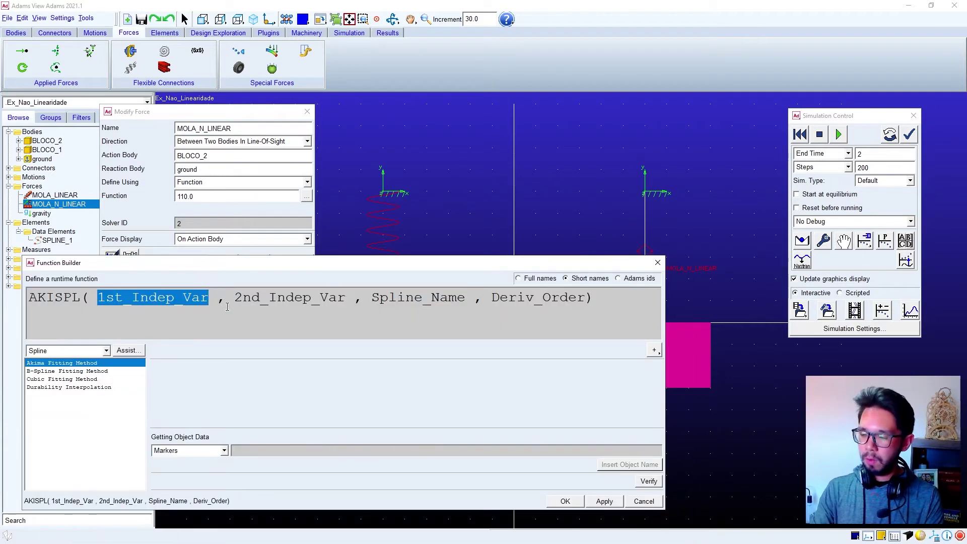
pyautogui.press('BackSpace')
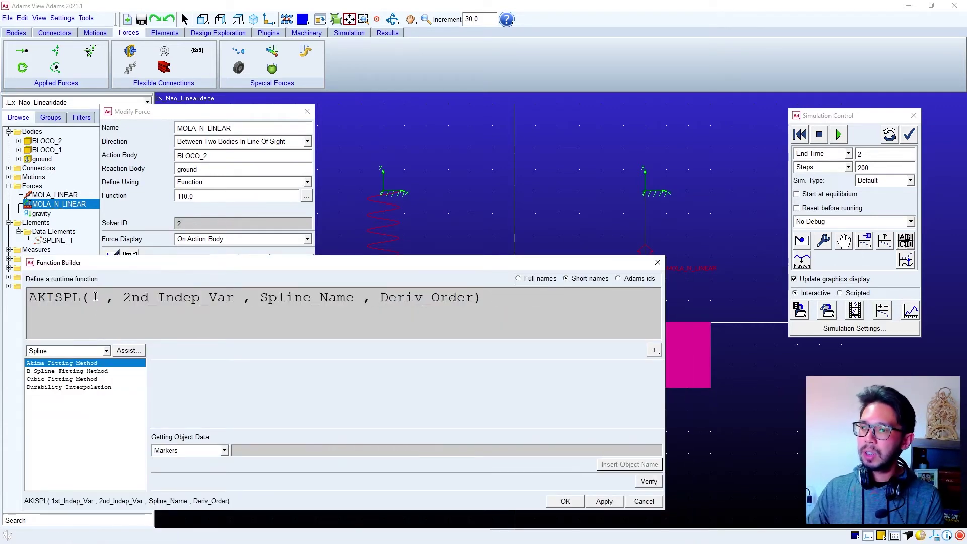
# Choose the Distance along Y displacement function for the first AKISPL argument and bring up its assistant
pyautogui.click(106, 350)
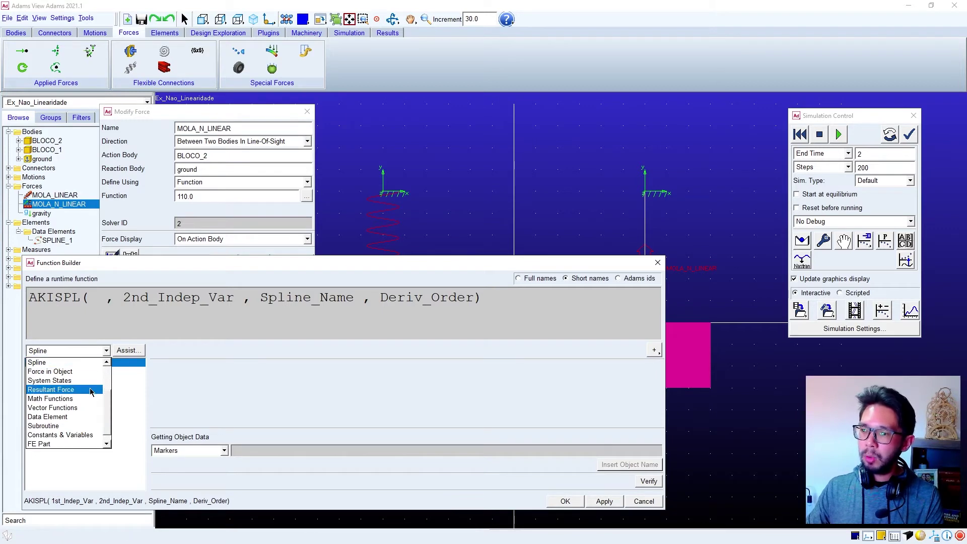
pyautogui.scroll(3, 91, 392)
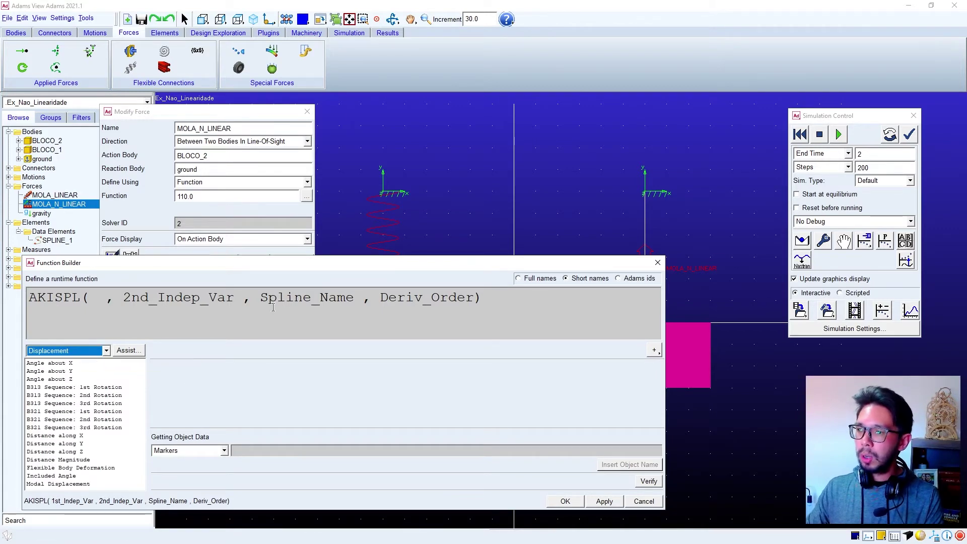
pyautogui.moveTo(301, 263); pyautogui.dragTo(333, 188)
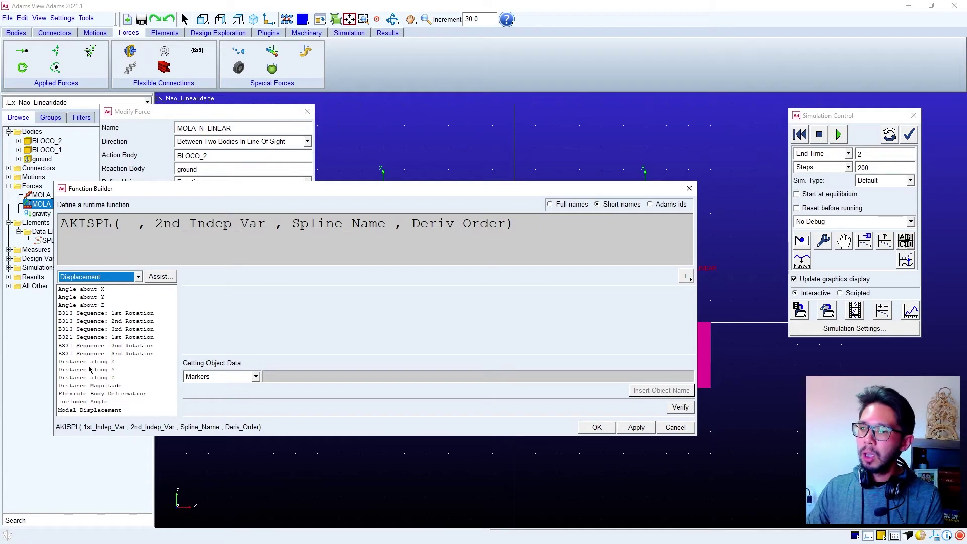
pyautogui.click(73, 370)
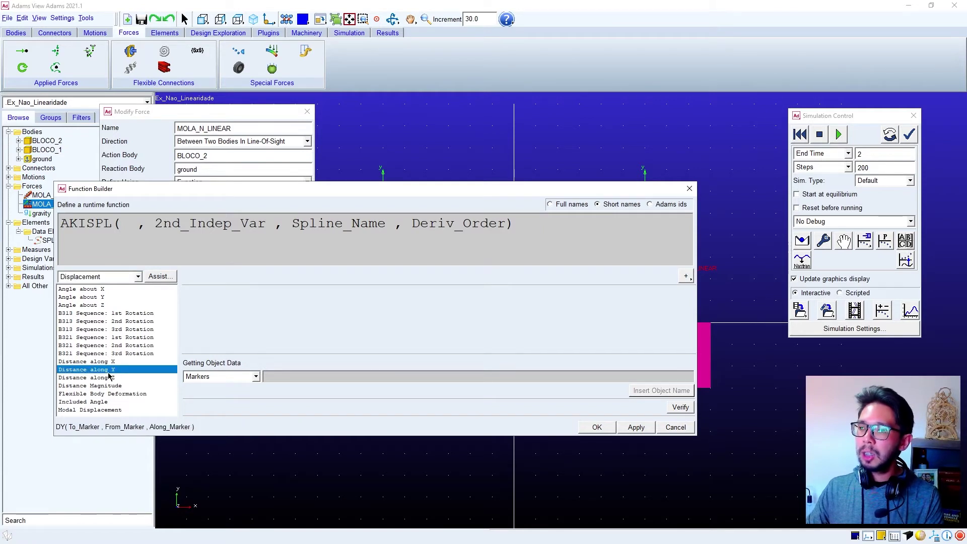
pyautogui.click(159, 276)
# Set the To Marker of the Y distance to REF_MOLA_N_LIN, picked at the nonlinear spring's ground attachment
pyautogui.moveTo(244, 61); pyautogui.dragTo(352, 88)
pyautogui.moveTo(423, 199); pyautogui.dragTo(383, 465)
pyautogui.click(325, 94)
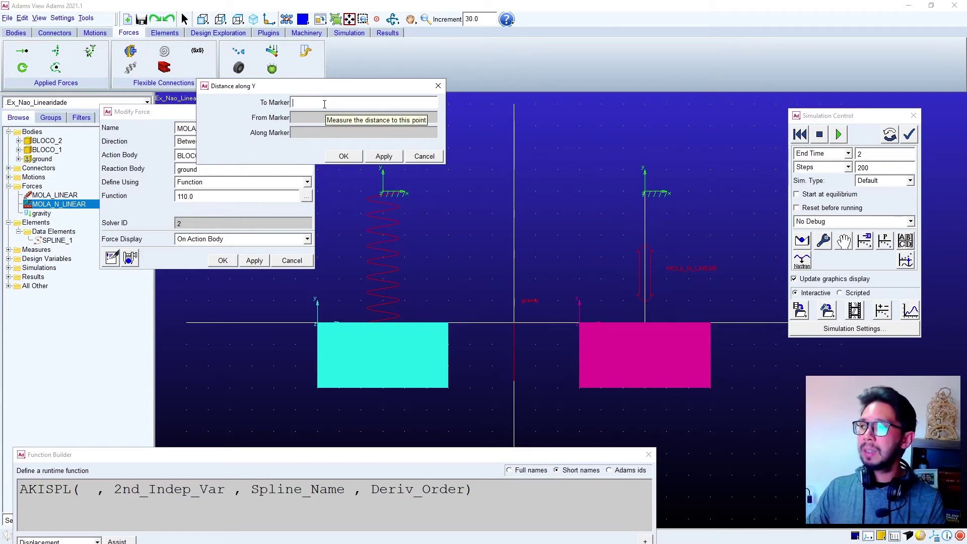
pyautogui.rightClick(325, 104)
pyautogui.moveTo(353, 109)
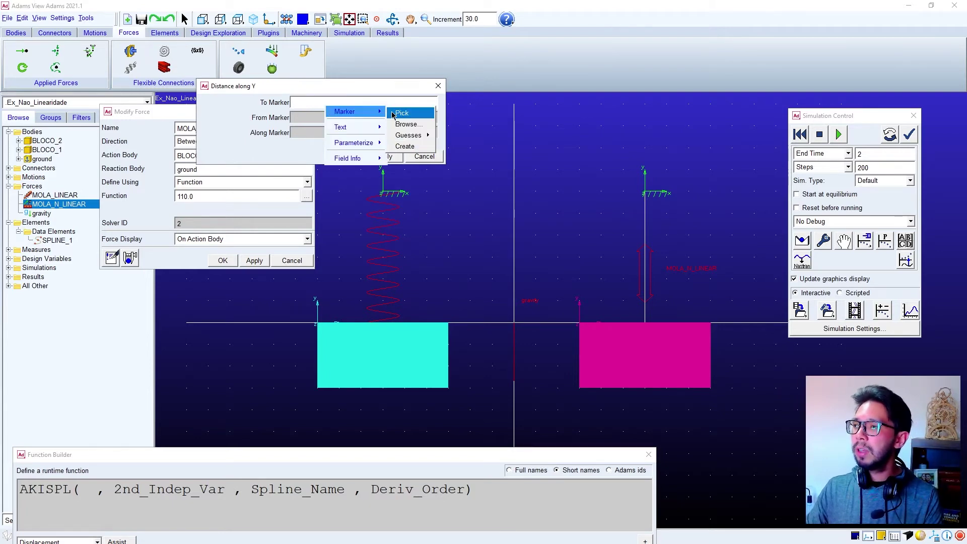
pyautogui.click(400, 112)
pyautogui.click(643, 193)
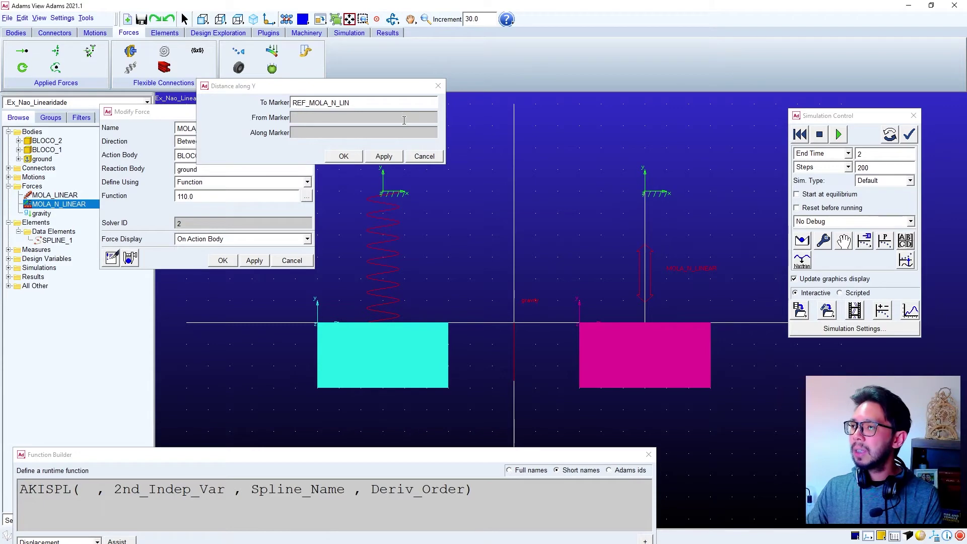
# Set the From Marker to BLOCO_2.cm and insert the DY function as the first AKISPL argument
pyautogui.rightClick(403, 118)
pyautogui.moveTo(425, 124)
pyautogui.click(489, 125)
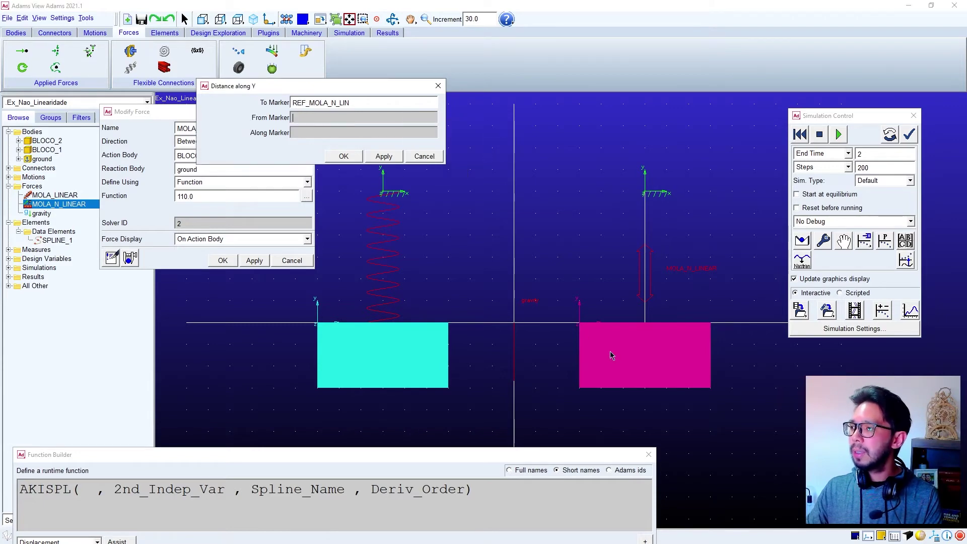
pyautogui.rightClick(644, 355)
pyautogui.click(522, 63)
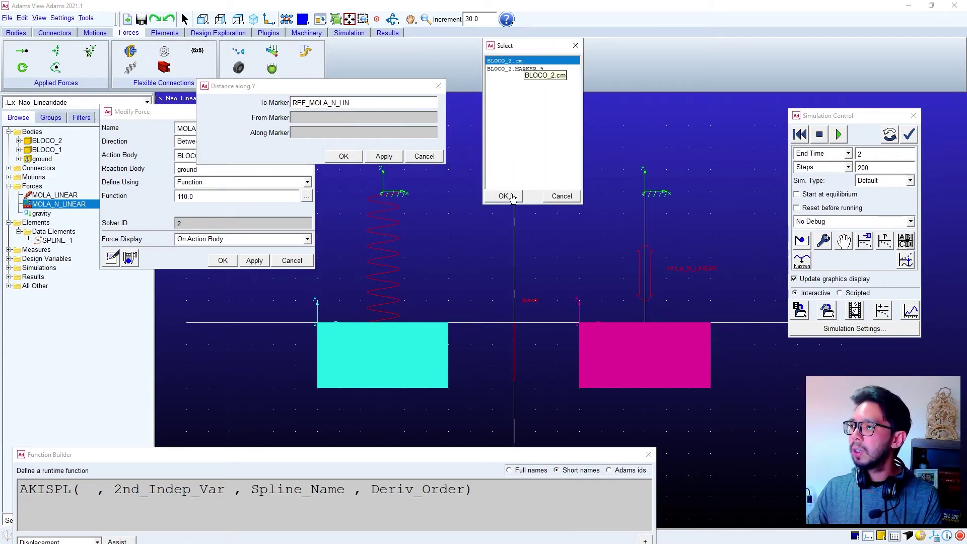
pyautogui.click(510, 196)
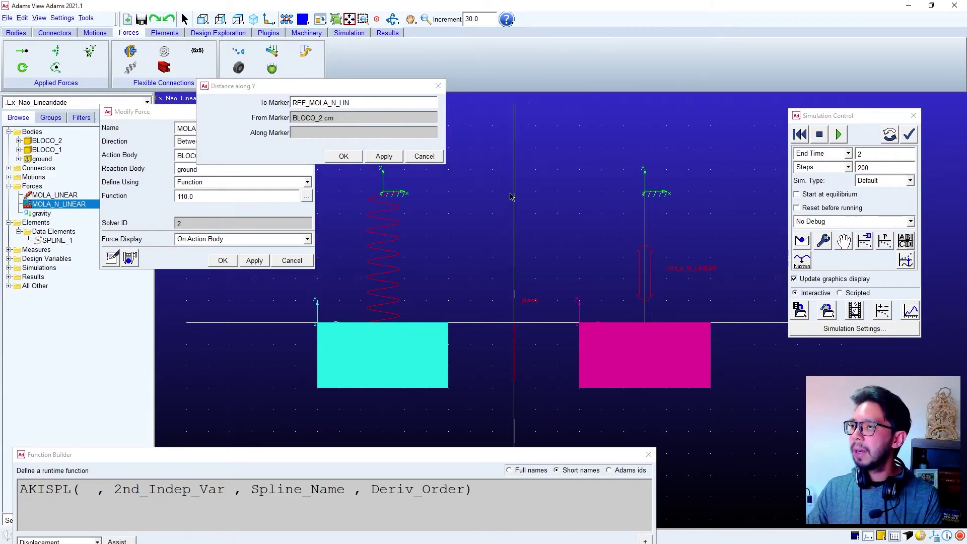
pyautogui.click(344, 157)
pyautogui.moveTo(369, 456); pyautogui.dragTo(425, 181)
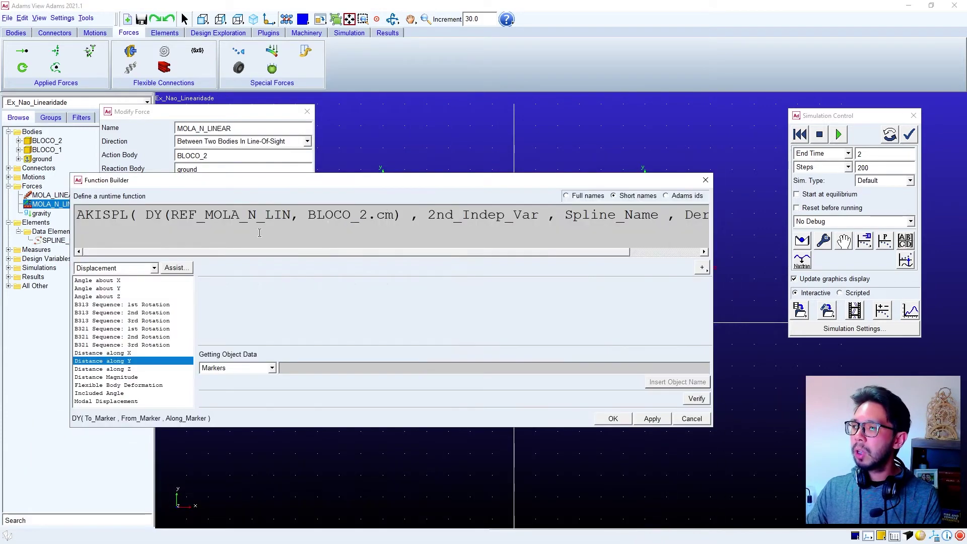
# Review the inserted DY term and open the Measure Distance tool
pyautogui.moveTo(145, 216); pyautogui.dragTo(397, 219)
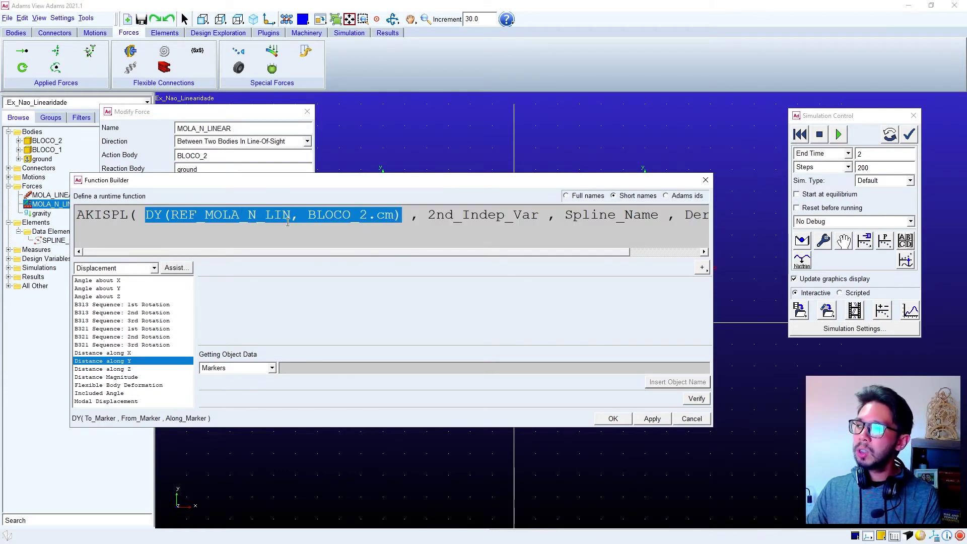
pyautogui.click(413, 219)
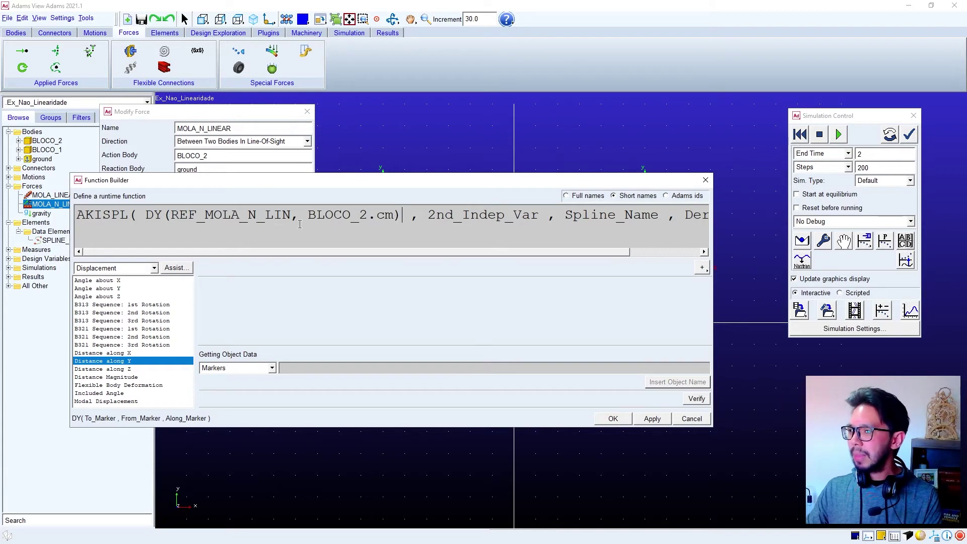
pyautogui.moveTo(431, 180); pyautogui.dragTo(377, 453)
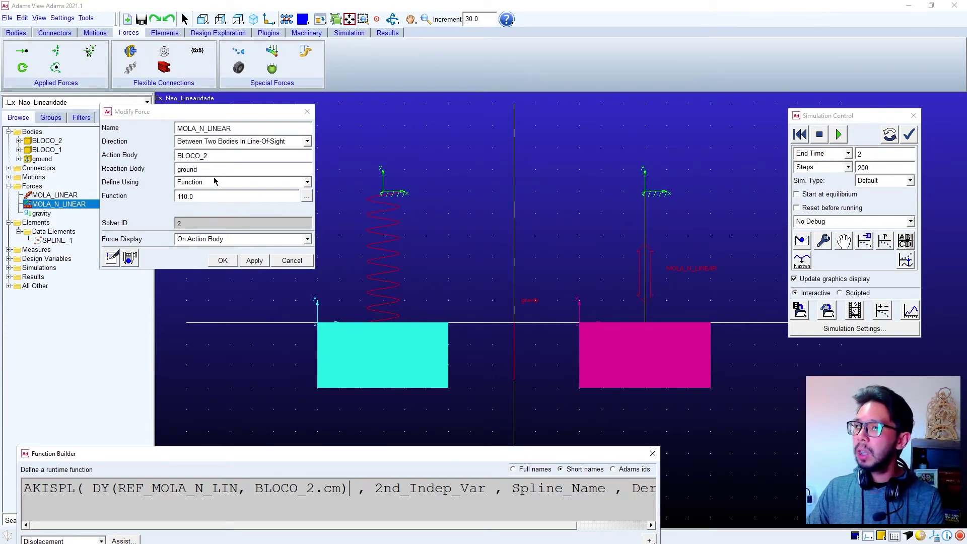
pyautogui.click(87, 19)
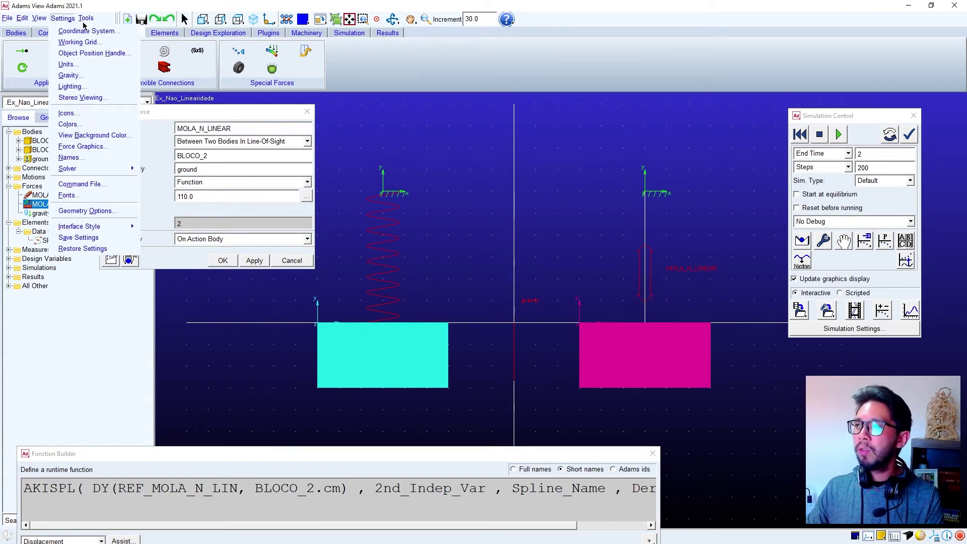
pyautogui.click(113, 91)
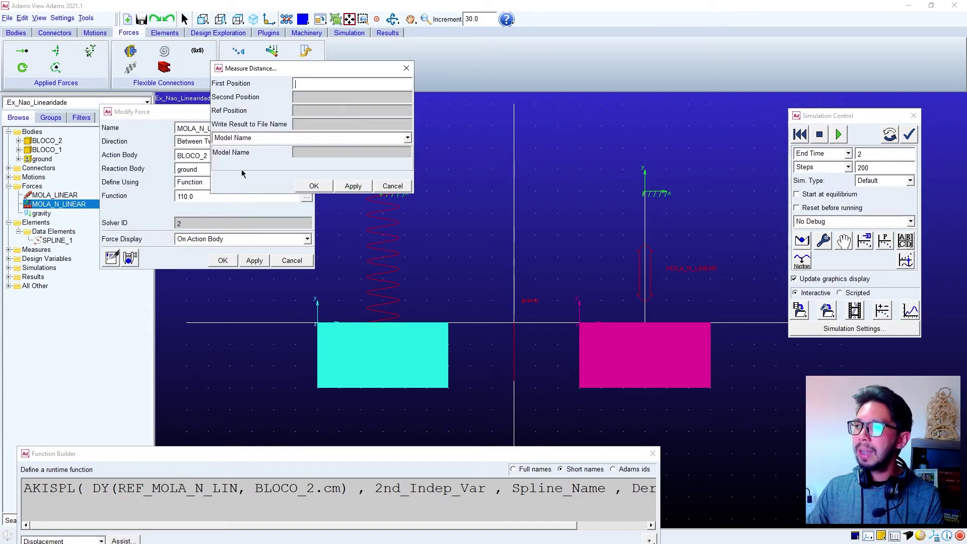
pyautogui.moveTo(346, 456); pyautogui.dragTo(369, 301)
pyautogui.moveTo(142, 335); pyautogui.dragTo(257, 334)
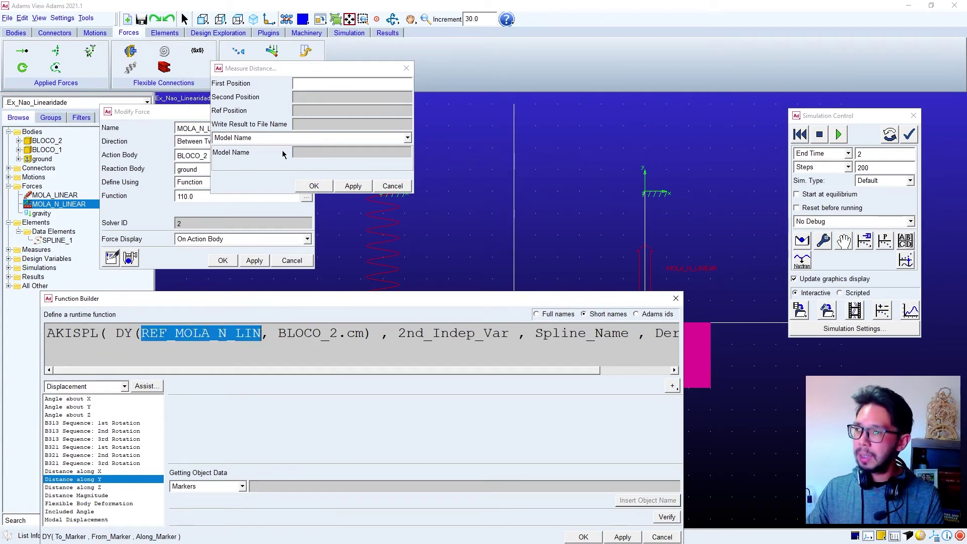
pyautogui.click(305, 83)
pyautogui.hotkey('ctrl', 'v')
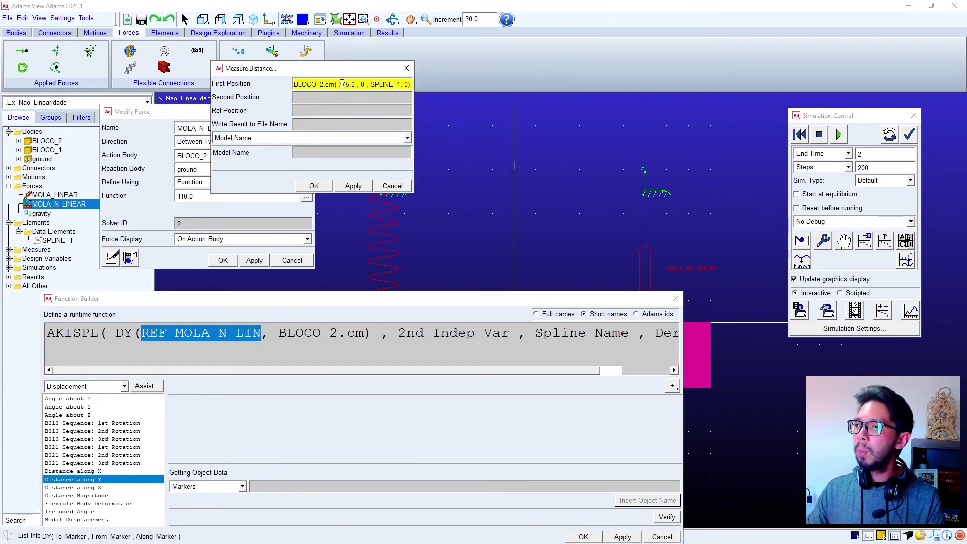
pyautogui.tripleClick(341, 85)
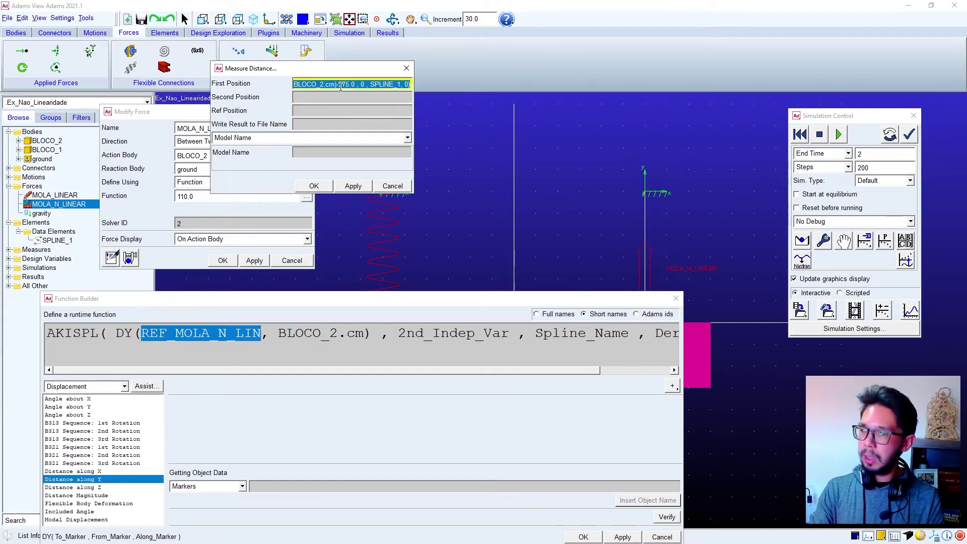
pyautogui.press('BackSpace')
# Copy REF_MOLA_N_LIN from the DY term into the First Position of the distance measurement
pyautogui.click(166, 334)
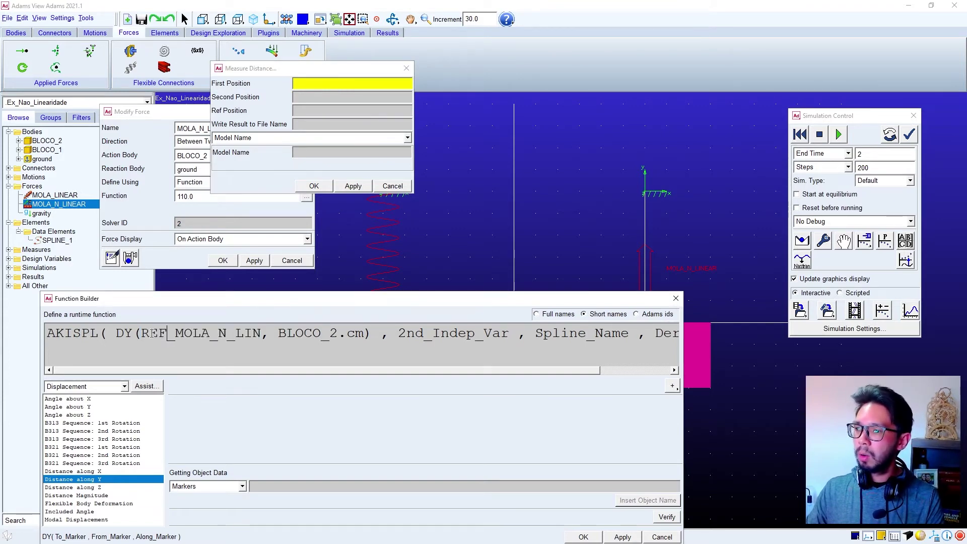
pyautogui.moveTo(143, 333); pyautogui.dragTo(259, 333)
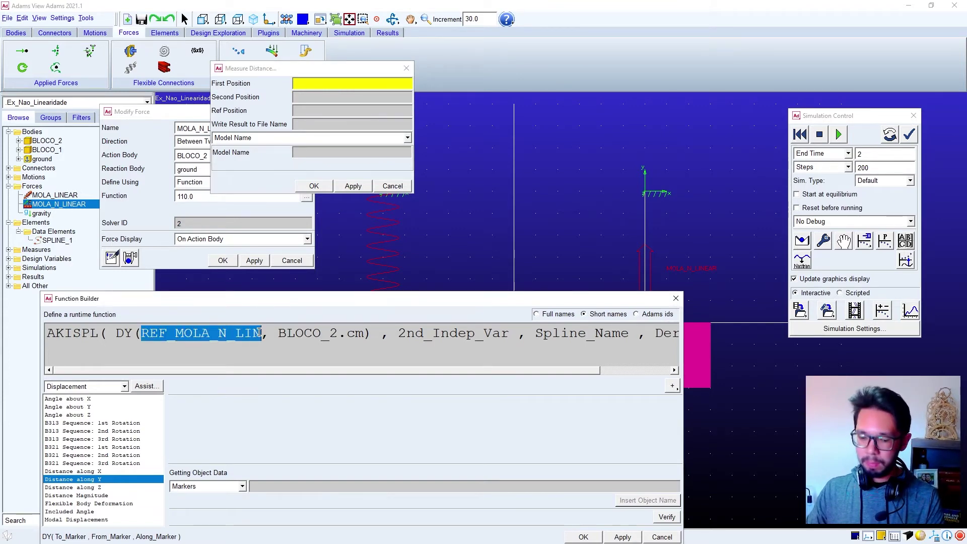
pyautogui.hotkey('ctrl', 'c')
pyautogui.click(327, 84)
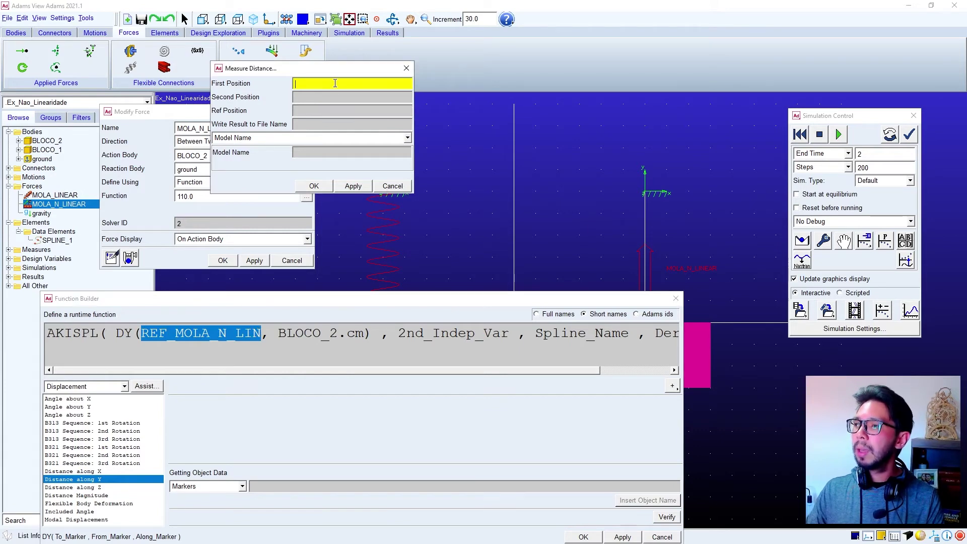
pyautogui.hotkey('ctrl', 'v')
# Set the Second Position to BLOCO_2.cm, measure the distance between the two markers, and close the report after reading the magnitude
pyautogui.moveTo(278, 333); pyautogui.dragTo(366, 336)
pyautogui.hotkey('ctrl', 'c')
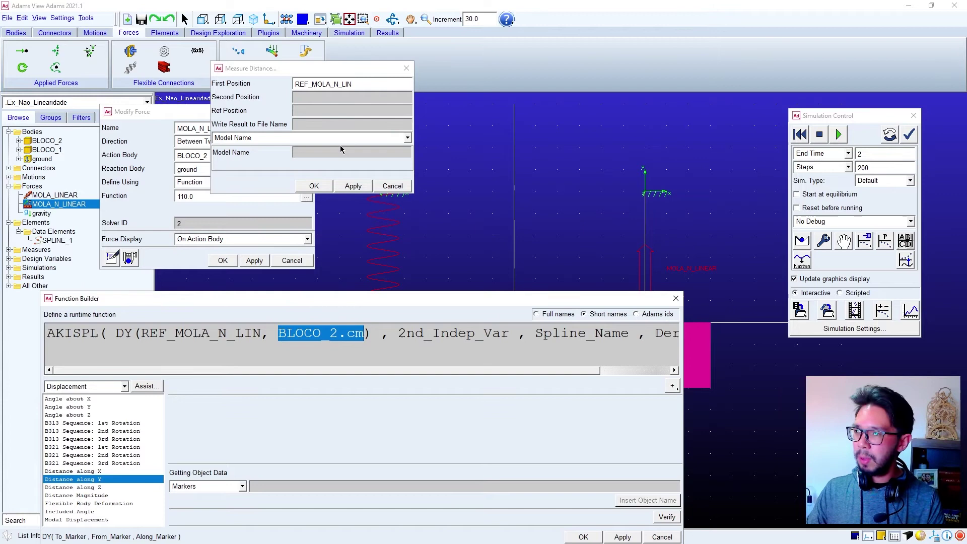
pyautogui.click(327, 97)
pyautogui.hotkey('ctrl', 'v')
pyautogui.click(325, 184)
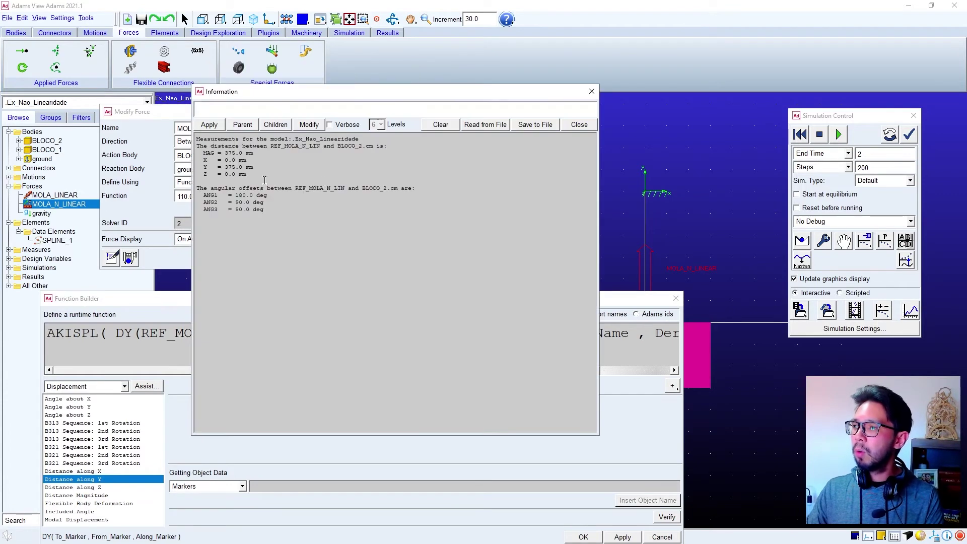
pyautogui.keyDown('ctrl'); pyautogui.scroll(4, 260, 176); pyautogui.keyUp('ctrl')
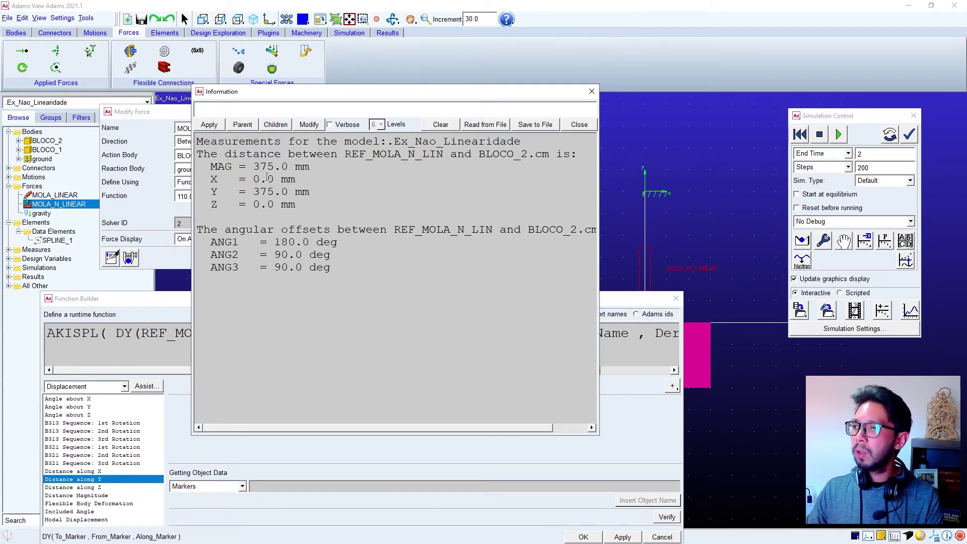
pyautogui.moveTo(254, 166); pyautogui.dragTo(288, 167)
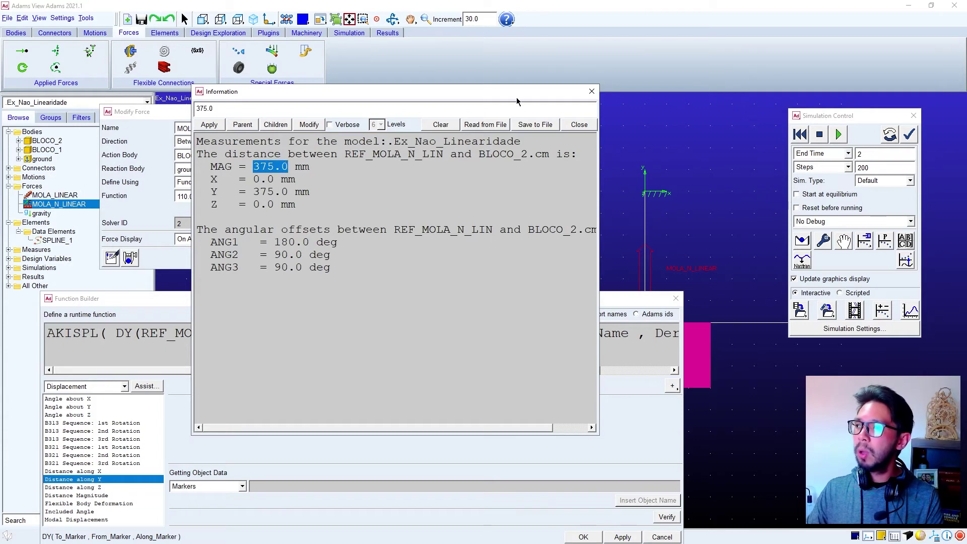
pyautogui.click(579, 125)
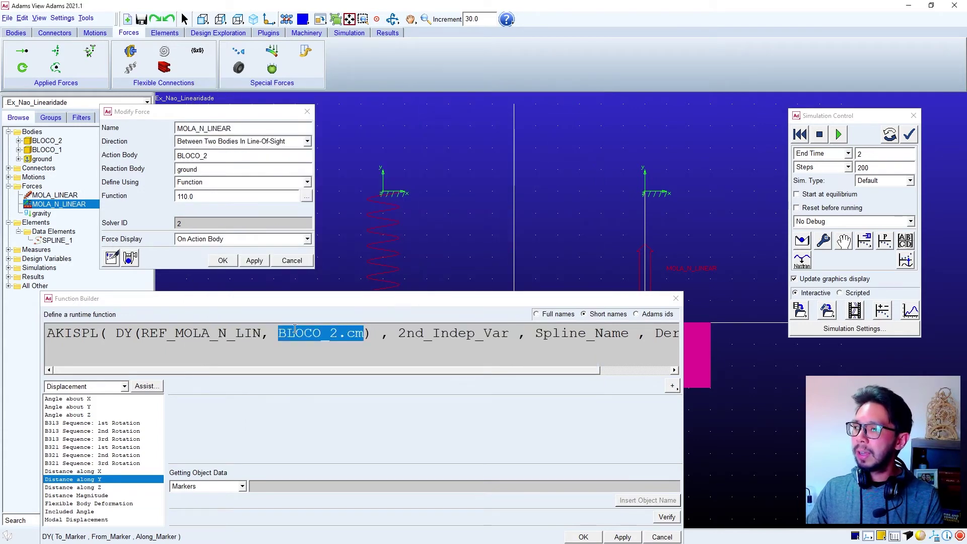
# Subtract 375 from the DY term in the AKISPL expression and set the second independent variable to 0
pyautogui.moveTo(118, 333); pyautogui.dragTo(370, 335)
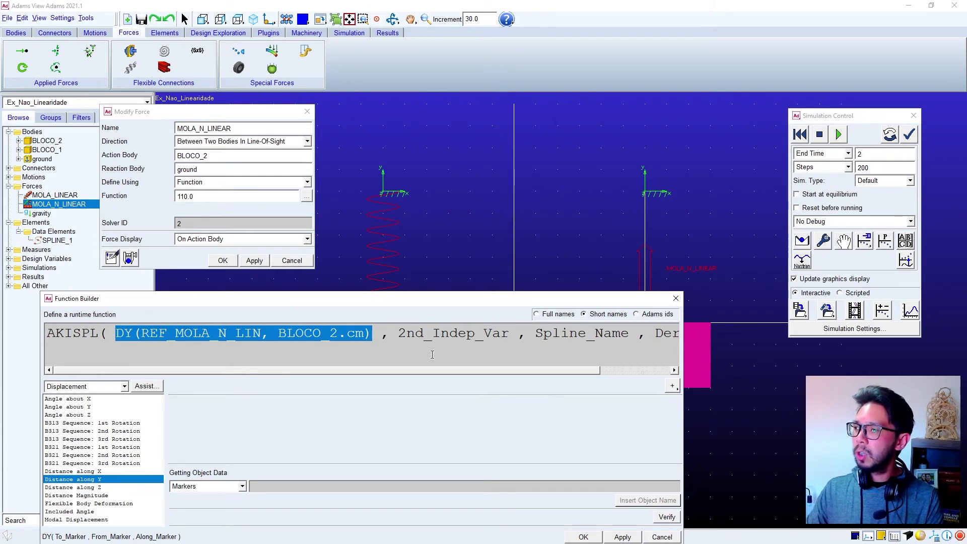
pyautogui.click(376, 332)
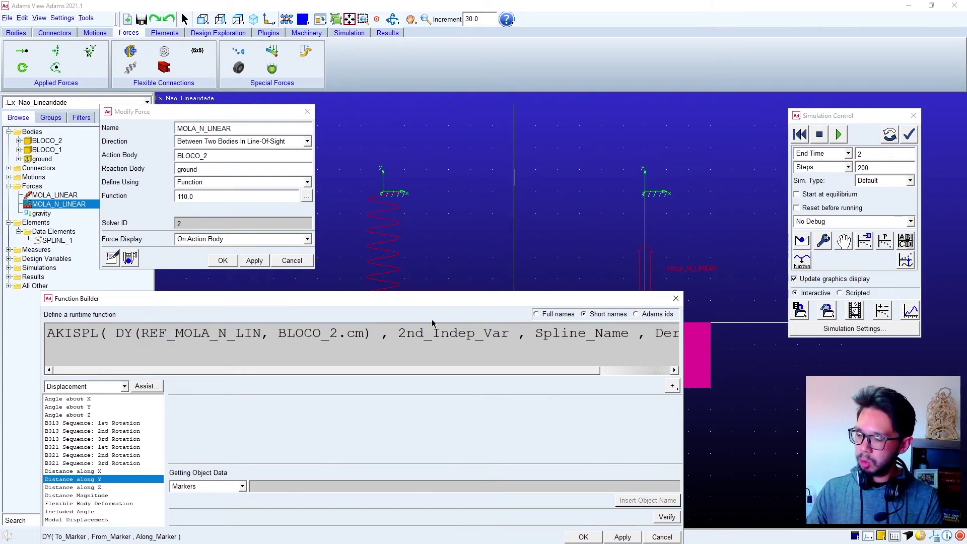
pyautogui.write('-375')
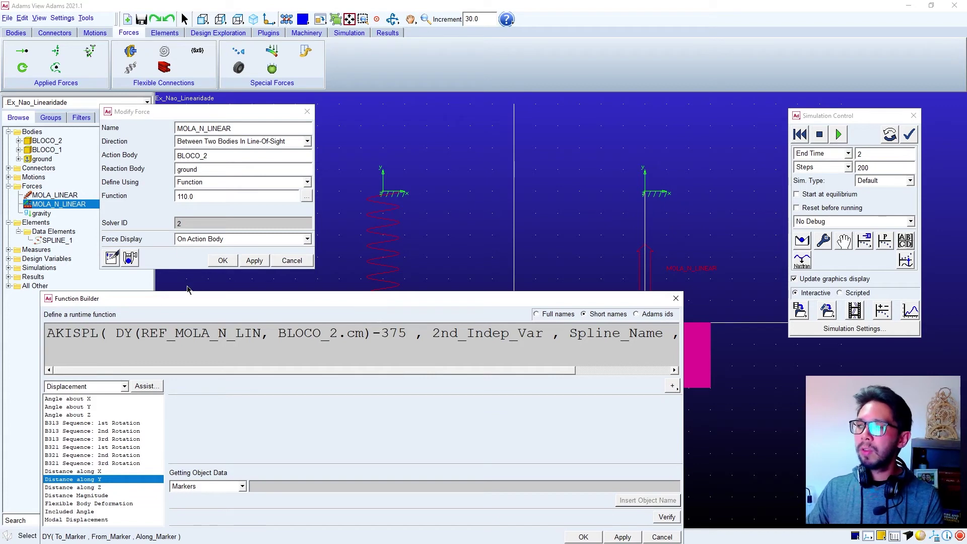
pyautogui.moveTo(200, 305); pyautogui.dragTo(198, 213)
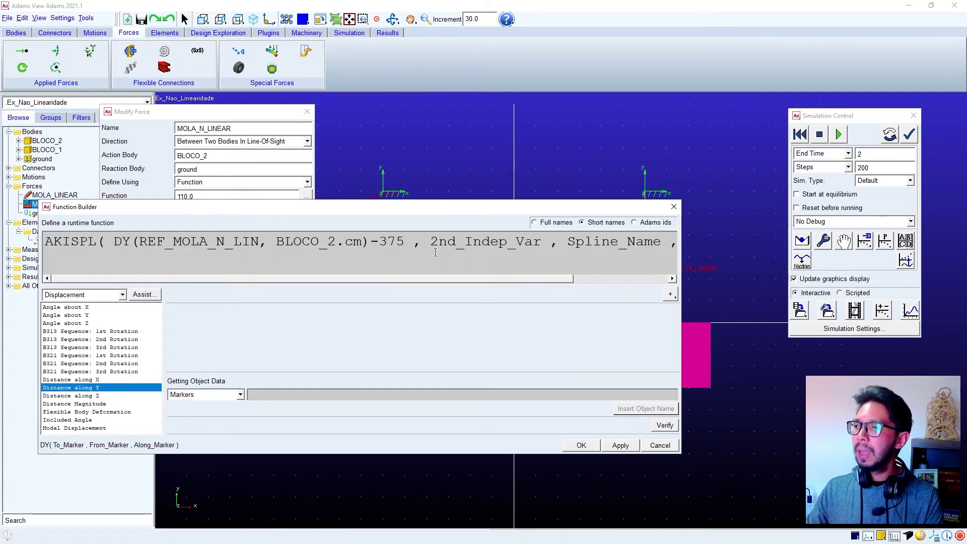
pyautogui.moveTo(432, 241); pyautogui.dragTo(539, 240)
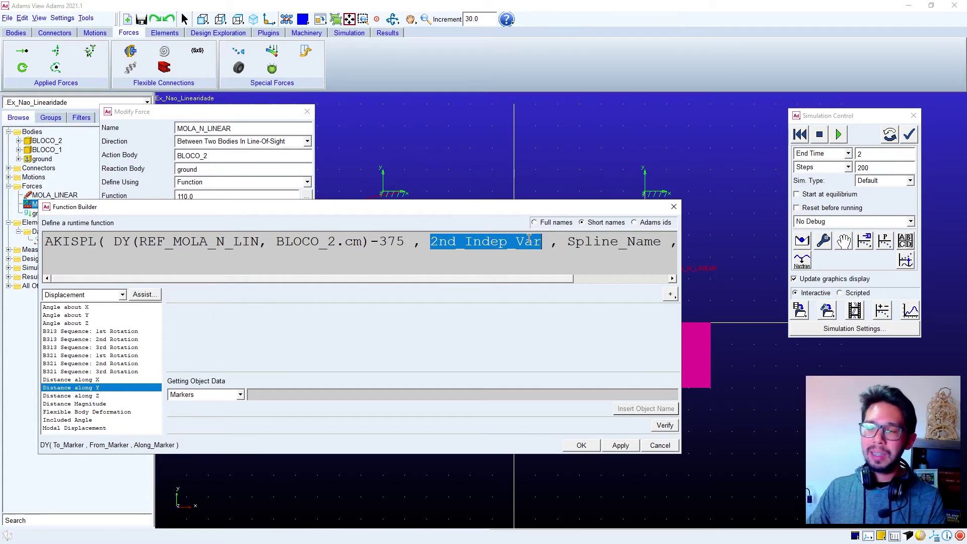
pyautogui.write('0')
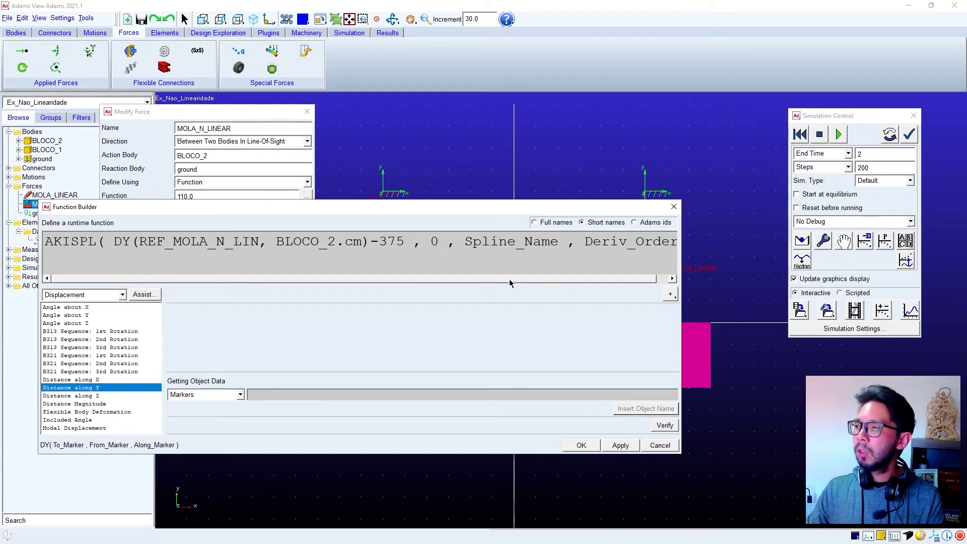
# Set the AKISPL spline name to SPLINE_1 and the derivative order to 0
pyautogui.moveTo(465, 242); pyautogui.dragTo(707, 236)
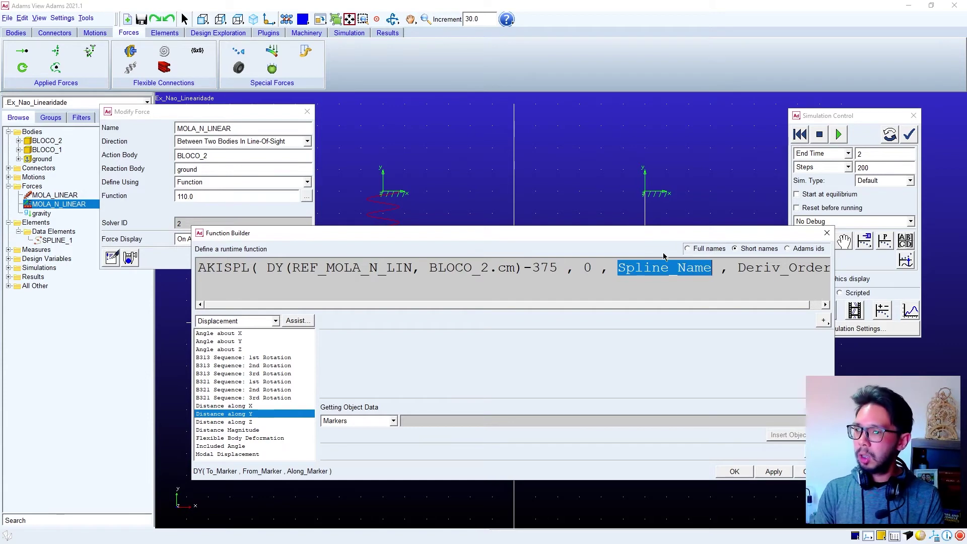
pyautogui.write('SPLINE_1')
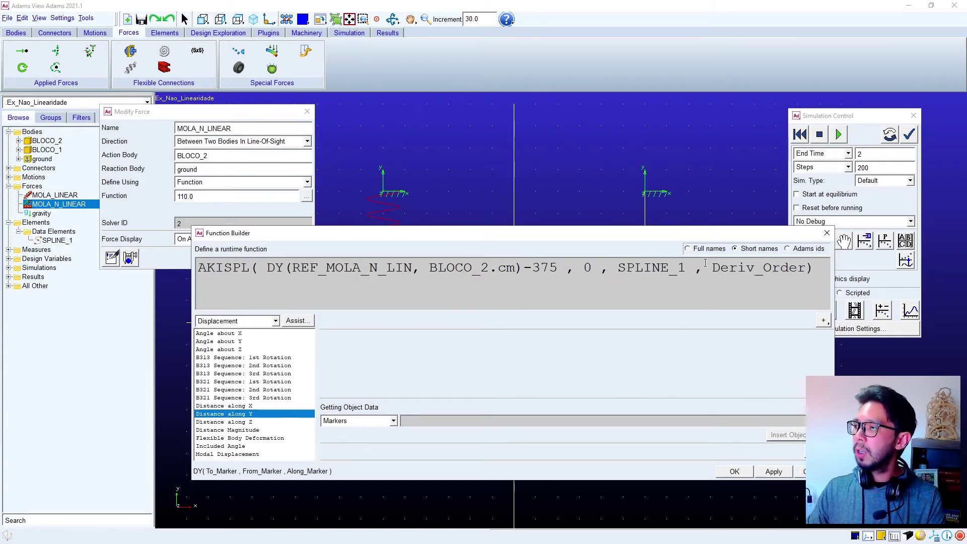
pyautogui.moveTo(705, 263); pyautogui.dragTo(806, 267)
pyautogui.moveTo(774, 236); pyautogui.dragTo(744, 233)
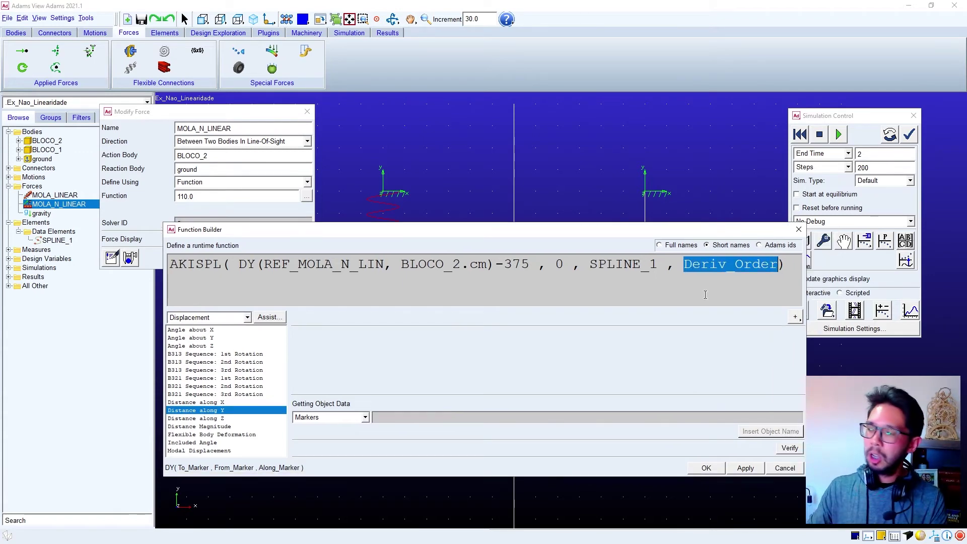
pyautogui.write('0')
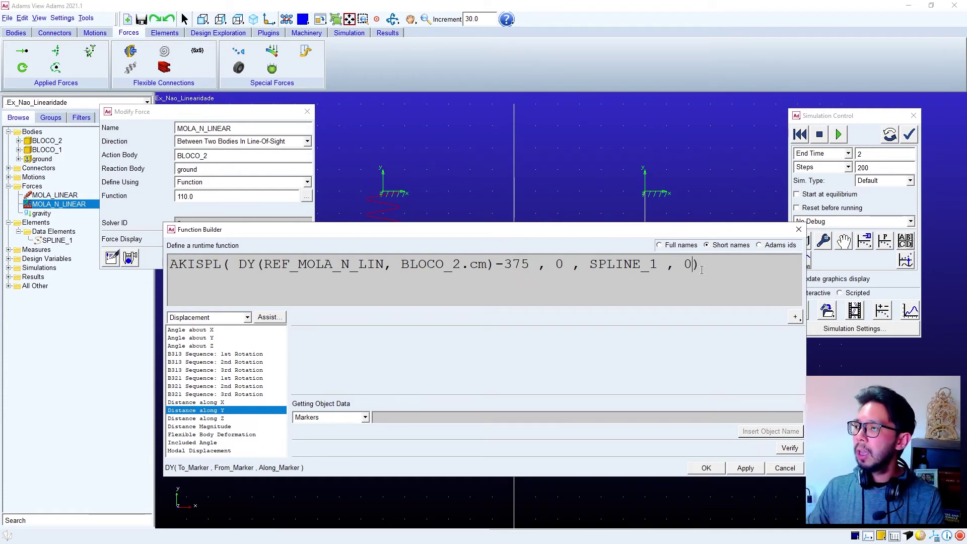
# Verify the AKISPL function's syntax and accept it as the force function of MOLA_N_LINEAR
pyautogui.click(790, 448)
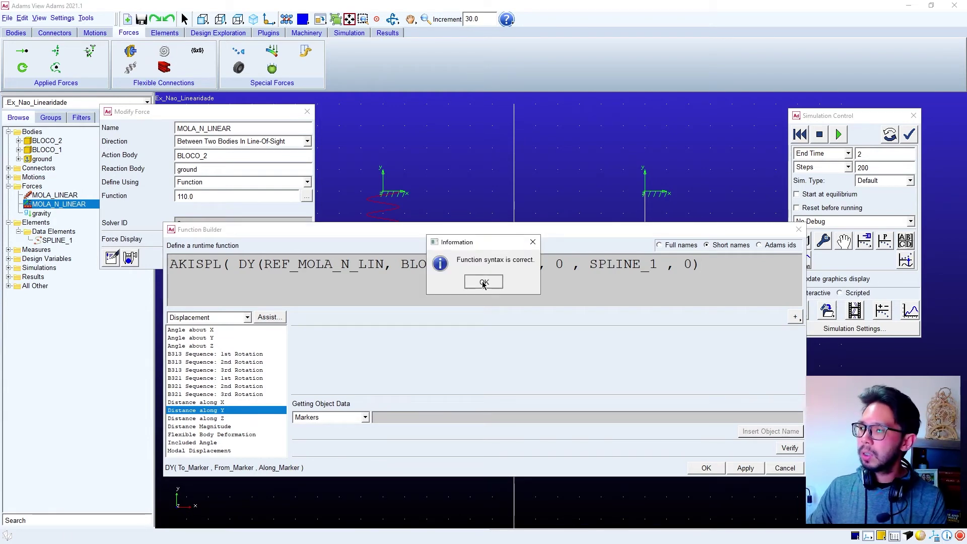
pyautogui.click(483, 282)
pyautogui.click(705, 469)
pyautogui.click(223, 261)
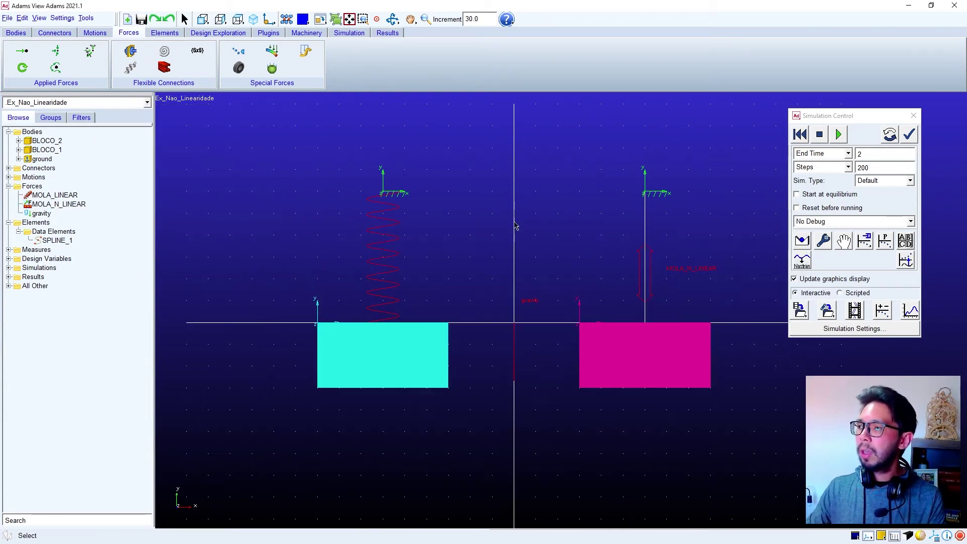
# Run a test simulation with an end time of 2 and 200 steps, and dismiss the resulting messages
pyautogui.click(840, 134)
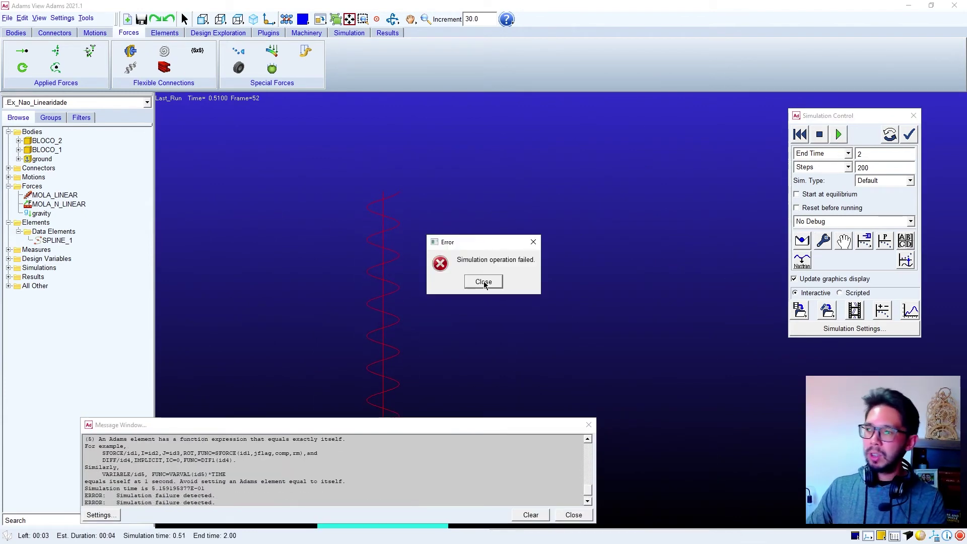
pyautogui.click(483, 282)
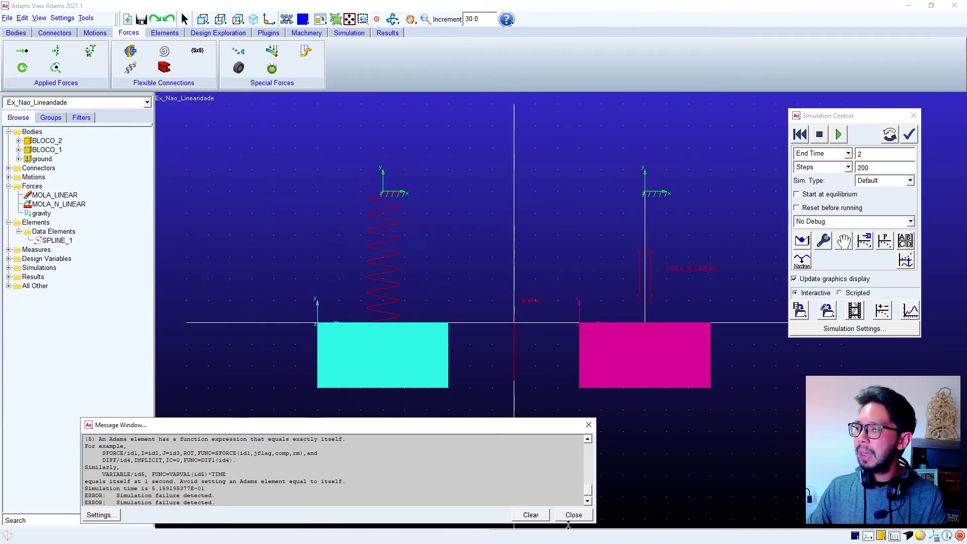
pyautogui.click(574, 515)
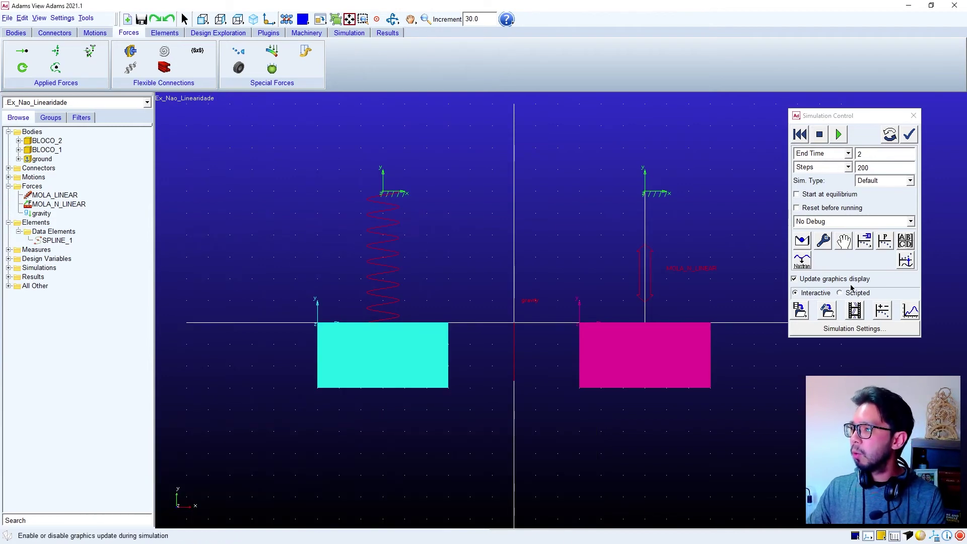
# Step through the first frames of the Last_Run animation to examine how both blocks move, and close the animation controls
pyautogui.click(861, 314)
pyautogui.moveTo(579, 115); pyautogui.dragTo(285, 143)
pyautogui.click(322, 186)
pyautogui.click(323, 186)
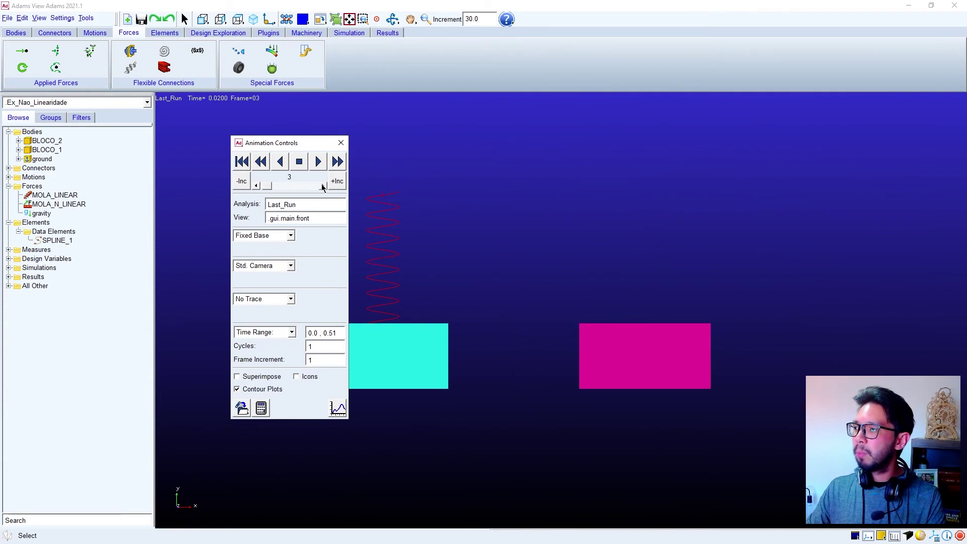
pyautogui.click(322, 185)
pyautogui.click(317, 183)
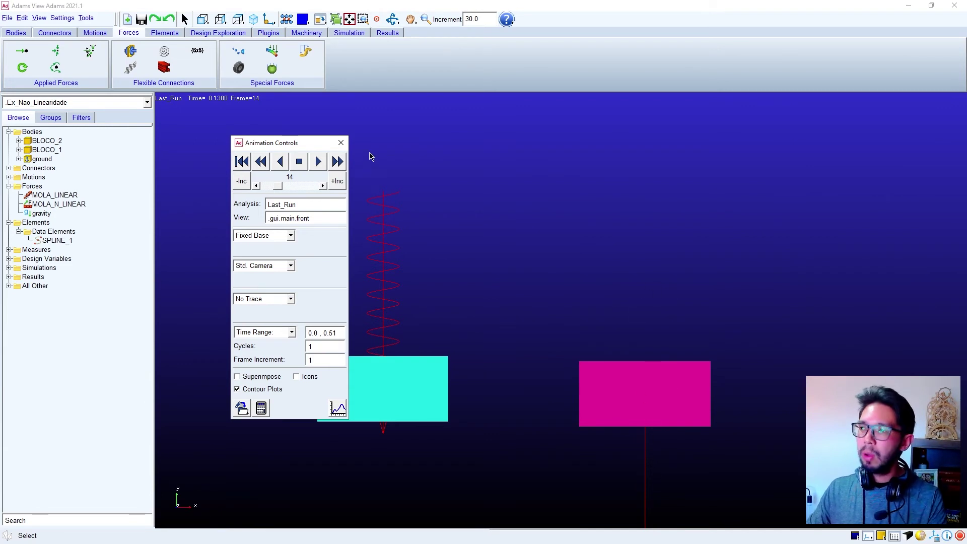
pyautogui.click(341, 143)
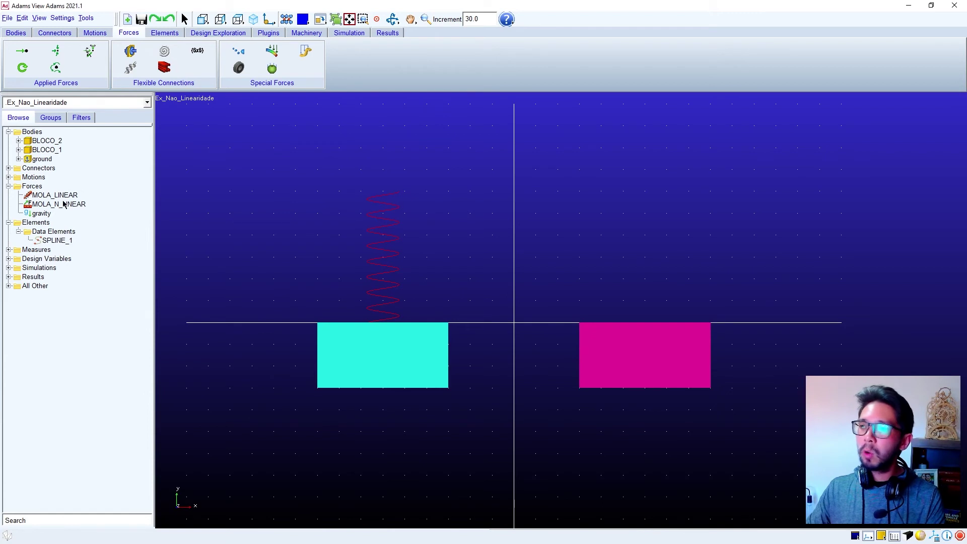
# Reverse the sign of the MOLA_N_LINEAR force by putting a minus in front of its AKISPL function
pyautogui.doubleClick(63, 205)
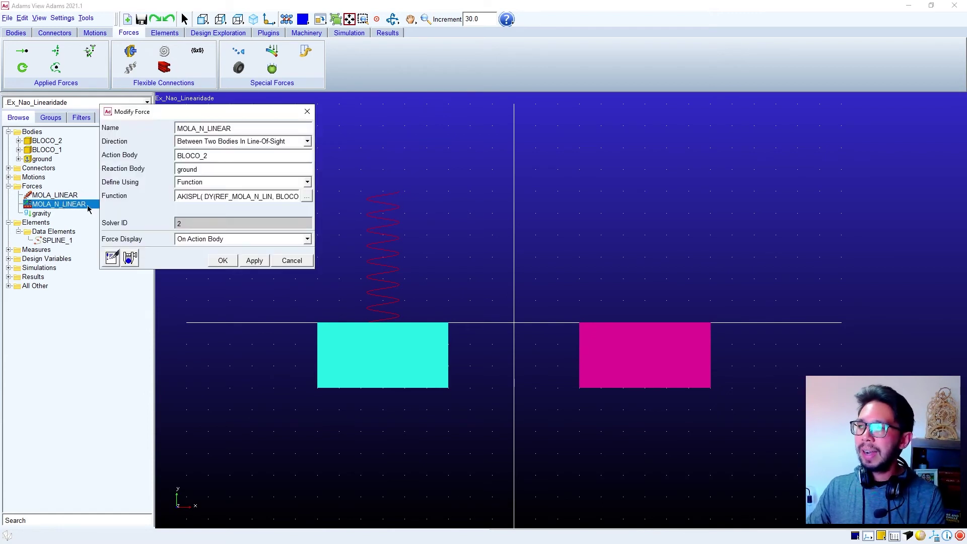
pyautogui.click(307, 197)
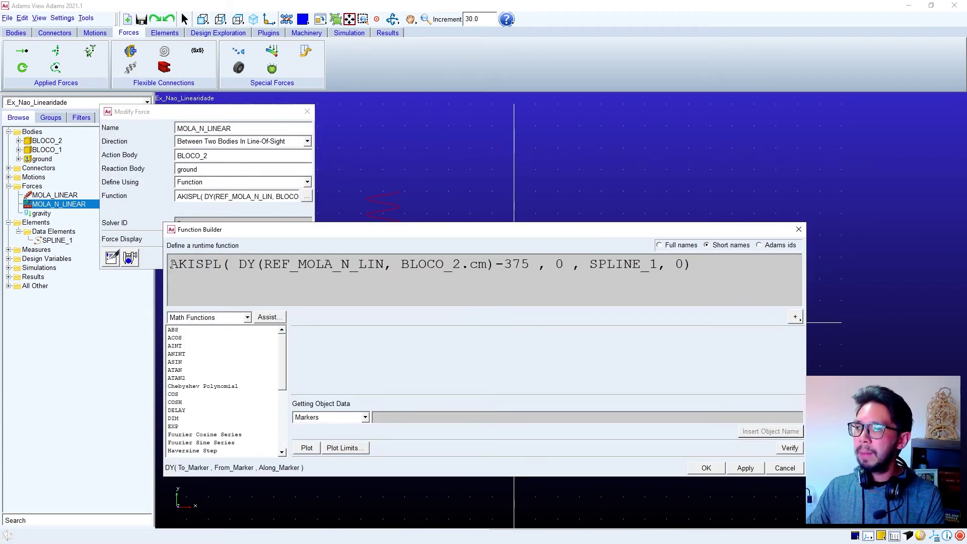
pyautogui.write('-')
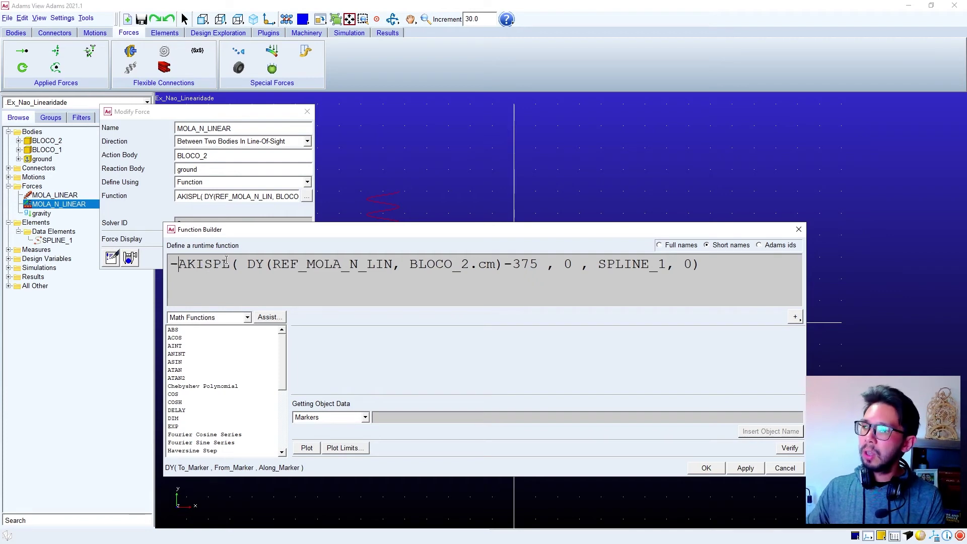
pyautogui.click(706, 468)
pyautogui.click(221, 259)
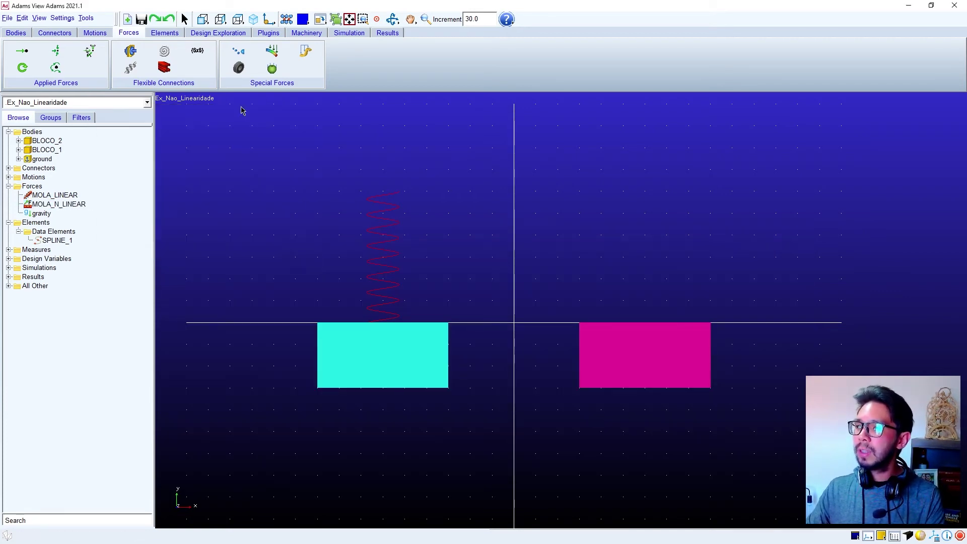
# Rerun the simulation of the corrected model with an end time of 2.0 and 200 steps
pyautogui.click(348, 34)
pyautogui.click(164, 51)
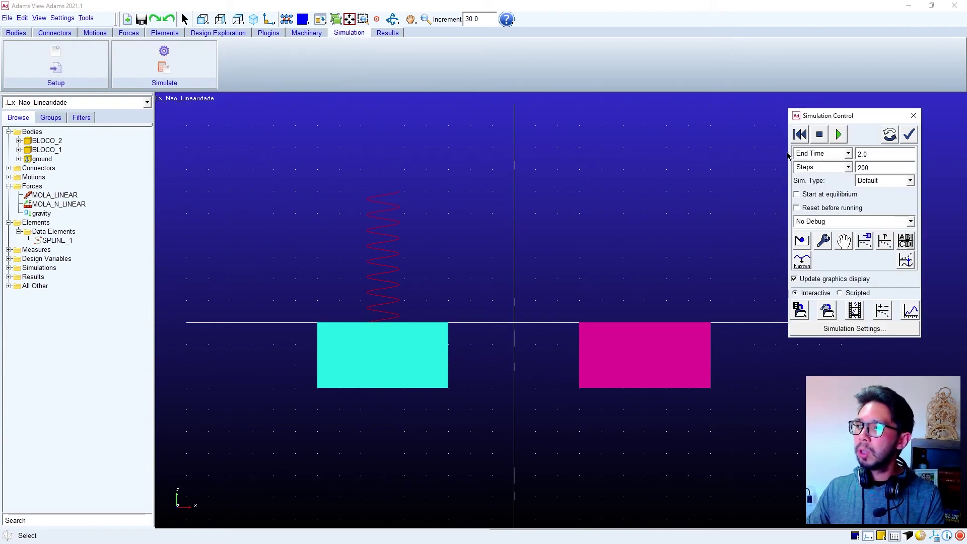
pyautogui.click(838, 134)
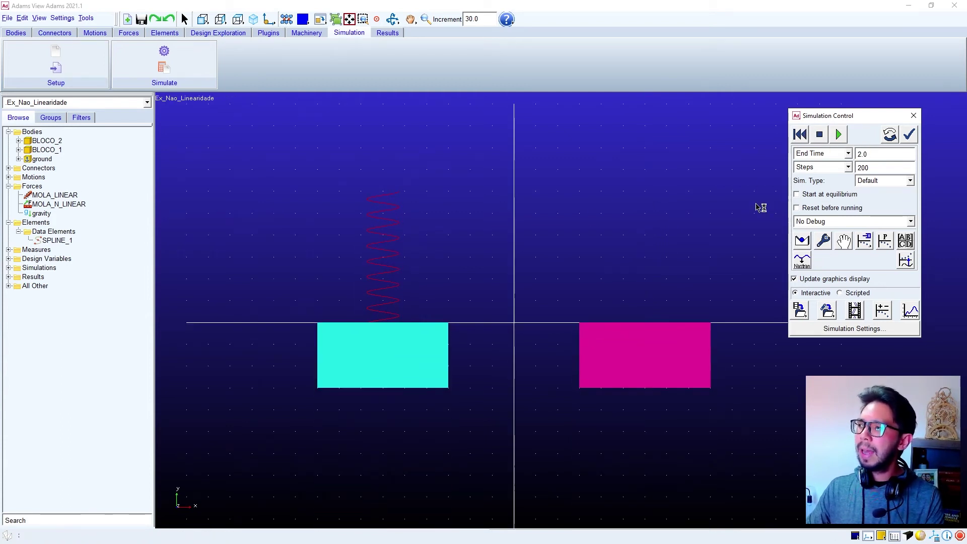
# Create a measure named MEAS_F_LINEAR for the force characteristic of MOLA_LINEAR, with a strip chart
pyautogui.rightClick(75, 195)
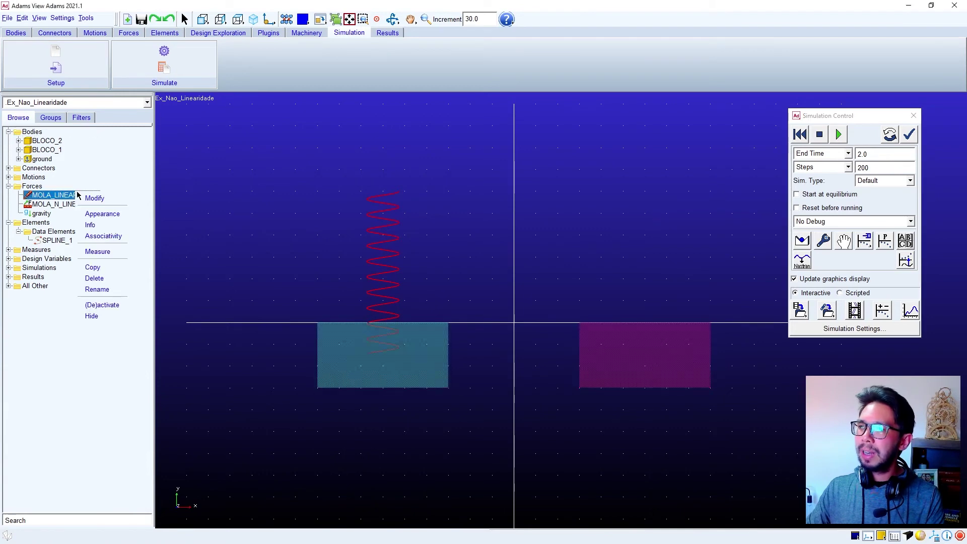
pyautogui.click(99, 251)
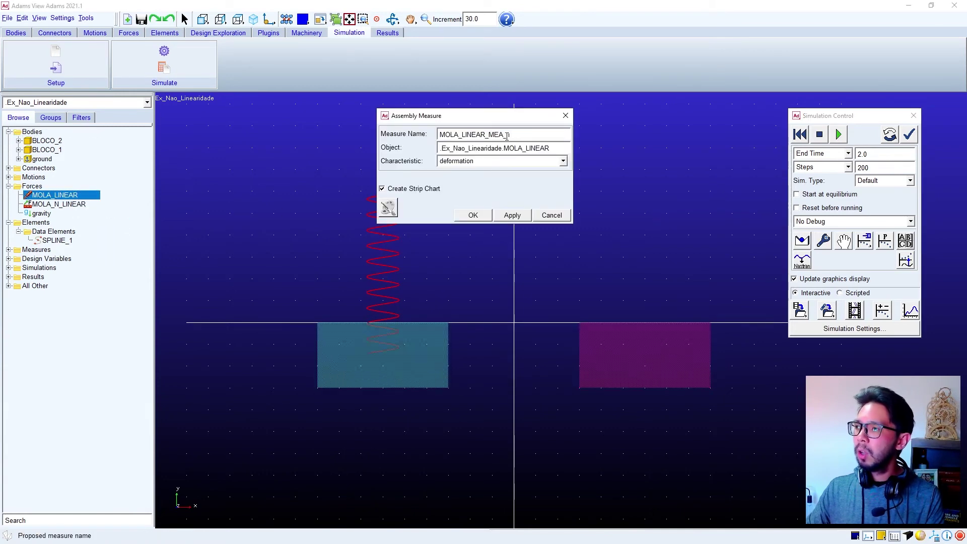
pyautogui.click(493, 162)
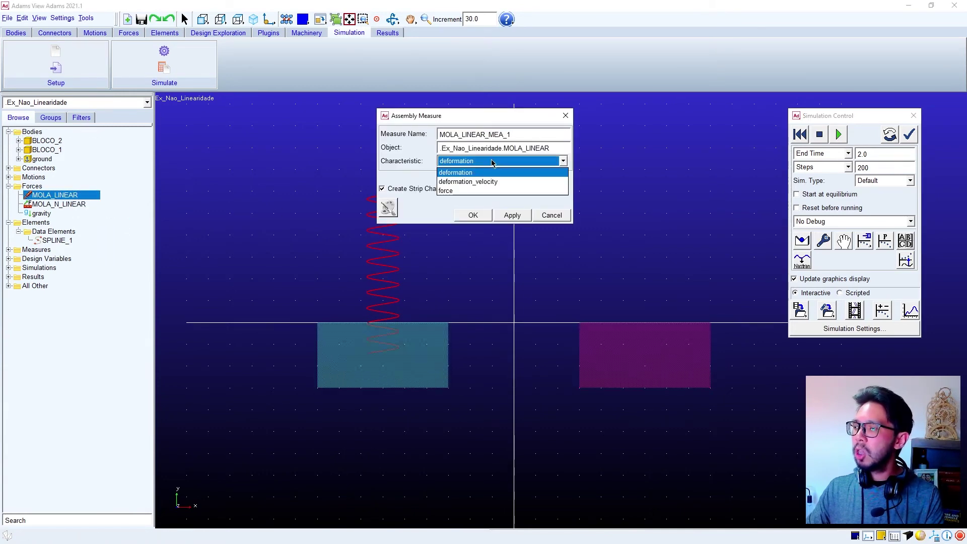
pyautogui.click(456, 191)
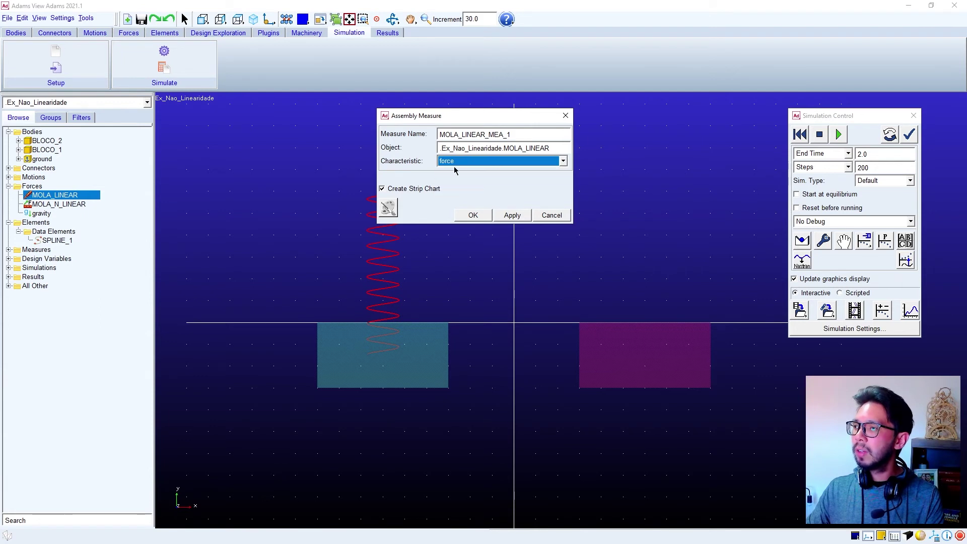
pyautogui.moveTo(511, 135); pyautogui.dragTo(384, 136)
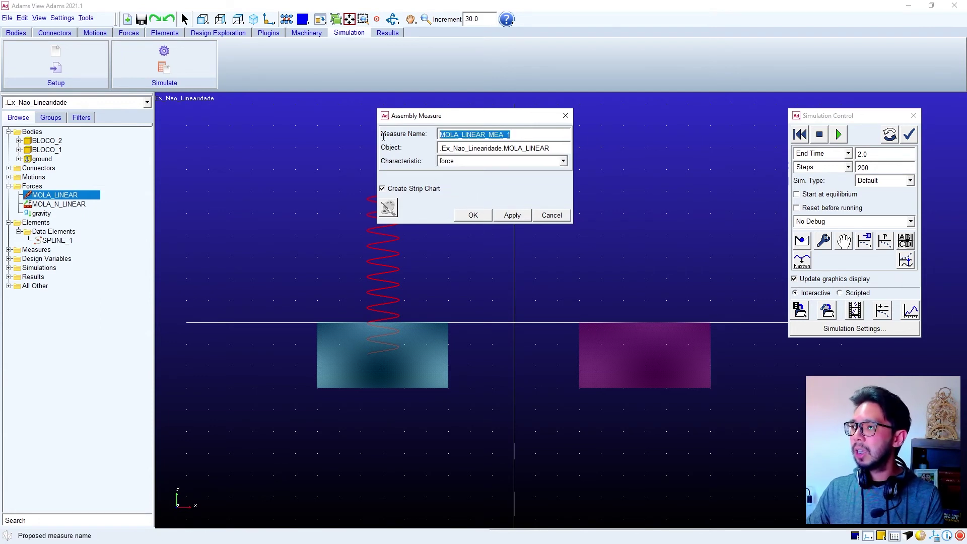
pyautogui.press('BackSpace')
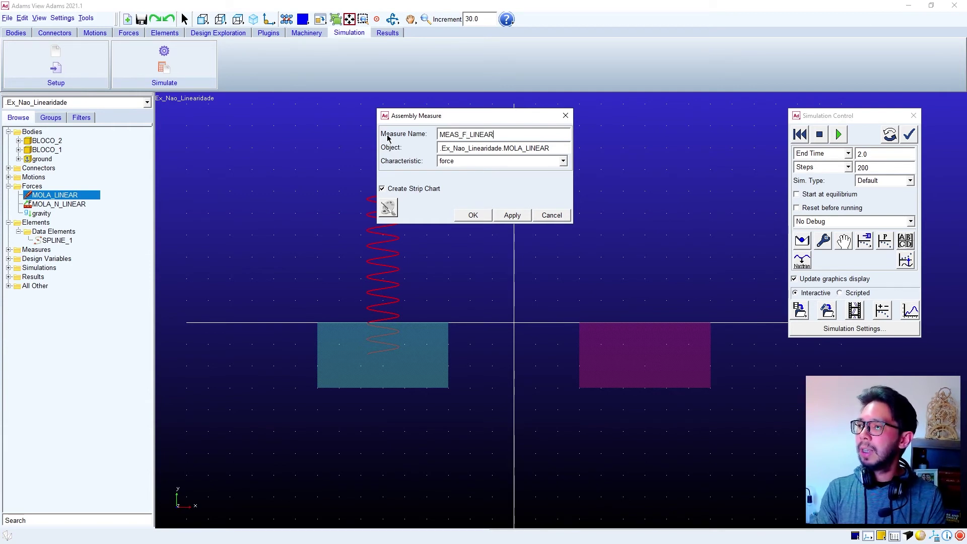
pyautogui.click(459, 216)
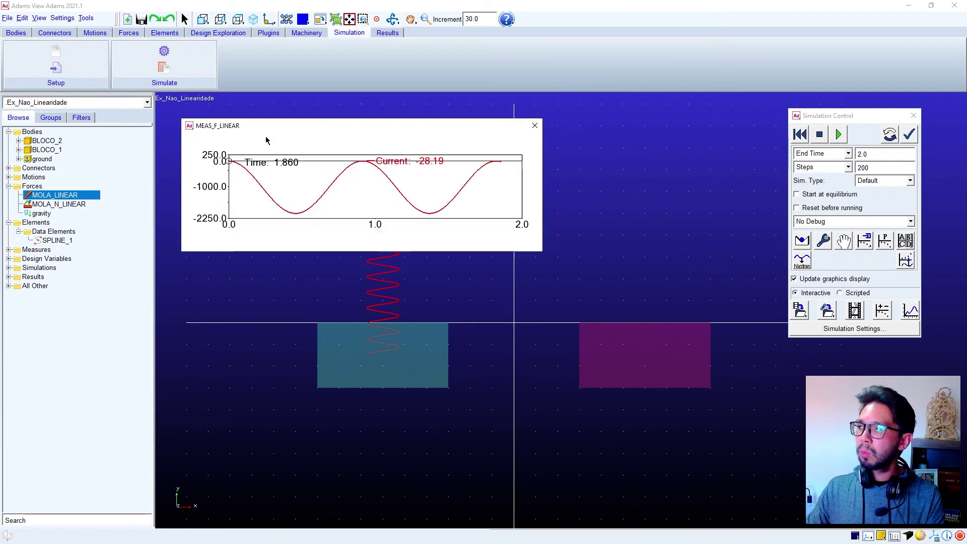
# Create a force measure named MEAS_F_N_LINEAR for MOLA_N_LINEAR, with a strip chart
pyautogui.rightClick(85, 204)
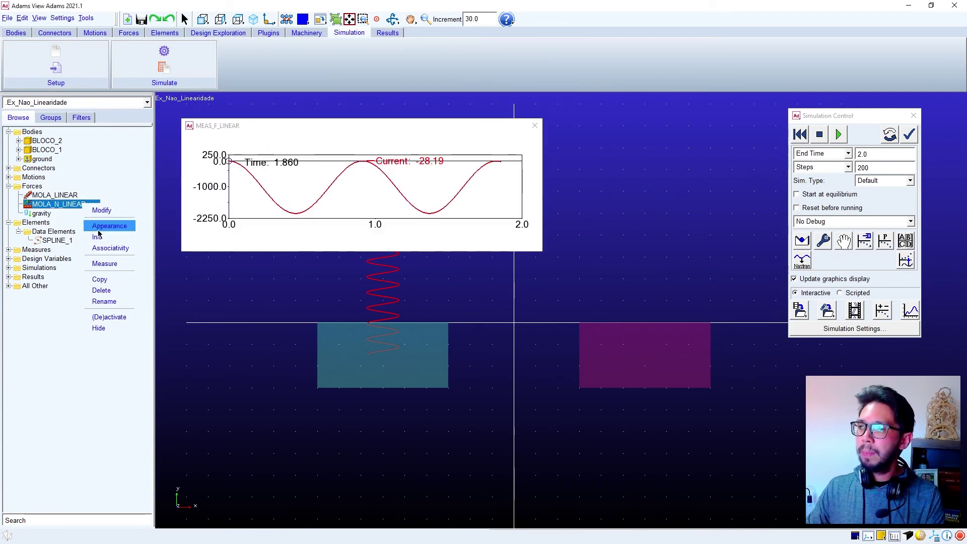
pyautogui.click(105, 263)
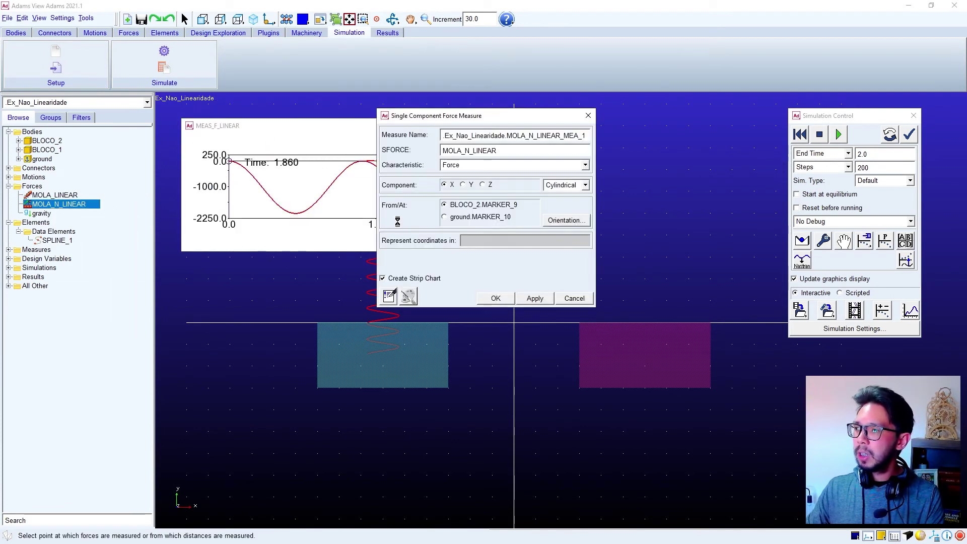
pyautogui.tripleClick(501, 136)
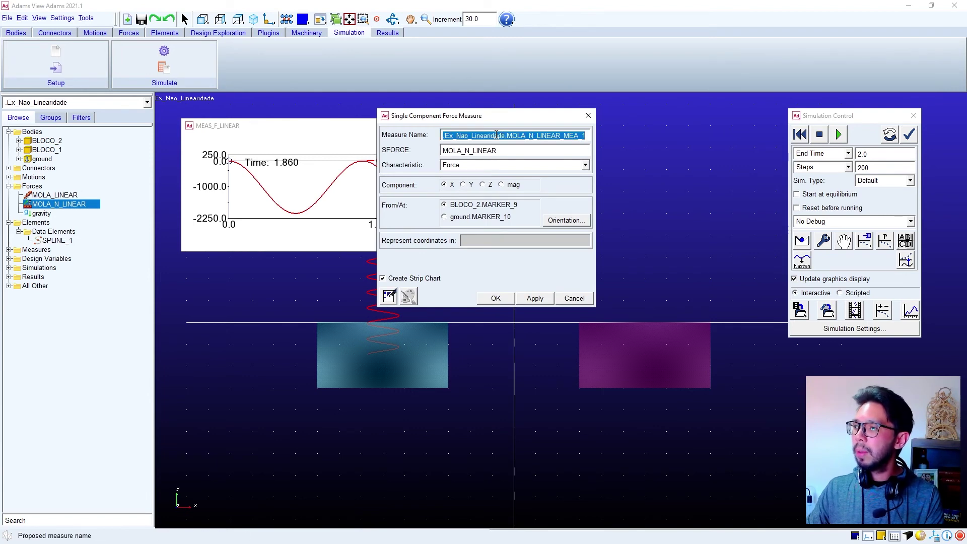
pyautogui.press('BackSpace')
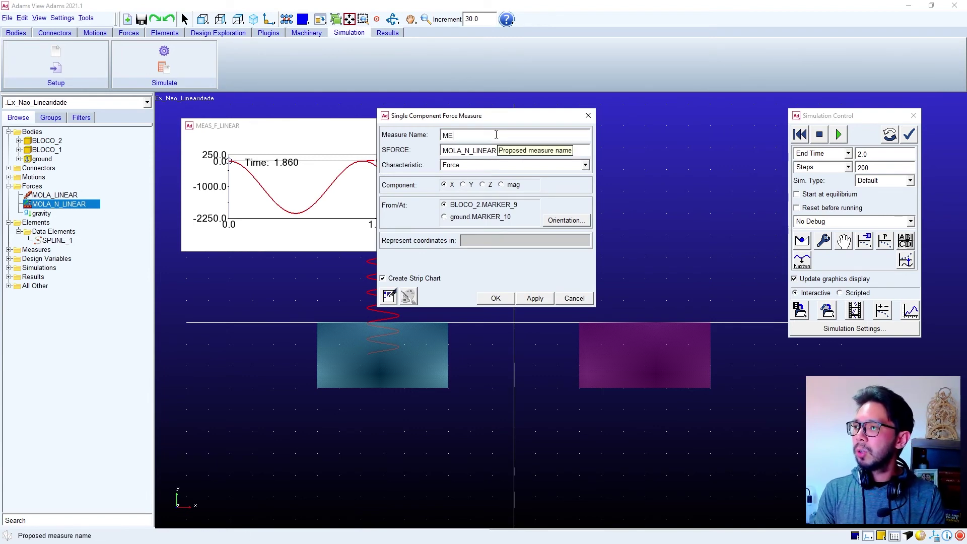
pyautogui.write('_F_N_')
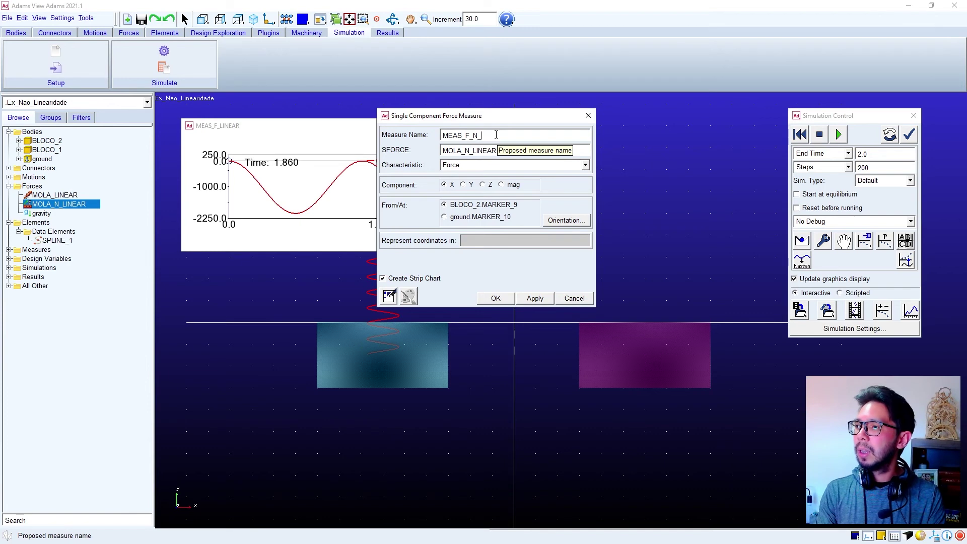
pyautogui.write('LINEAE')
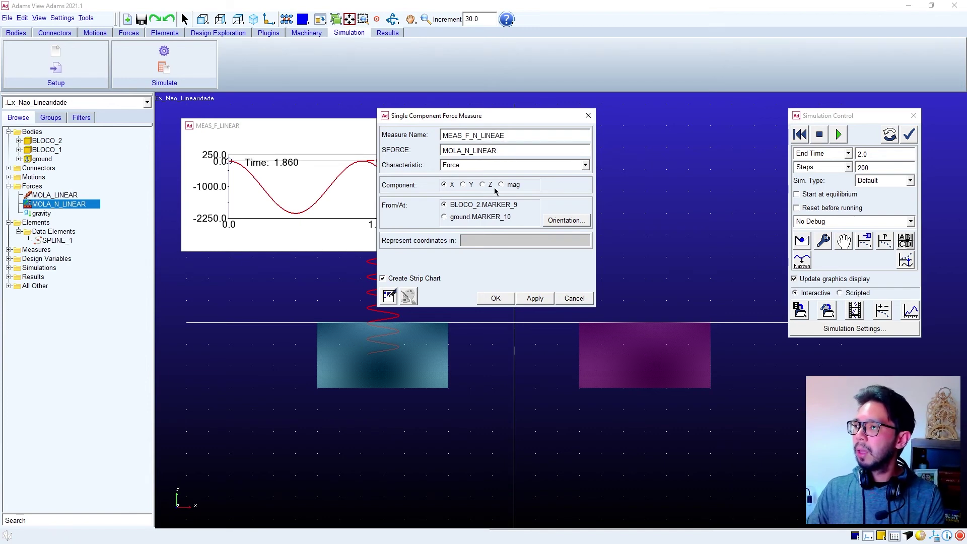
pyautogui.press('BackSpace')
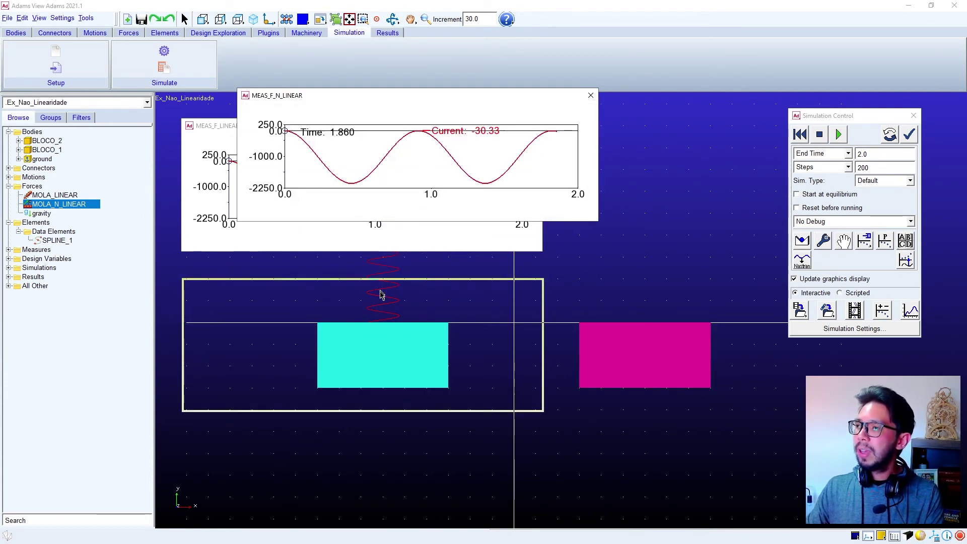
# Arrange the MEAS_F_N_LINEAR chart below the MEAS_F_LINEAR chart, clear of the blocks, and reset the simulation to its start
pyautogui.moveTo(380, 291); pyautogui.dragTo(385, 280)
pyautogui.press('t')
pyautogui.moveTo(618, 258); pyautogui.dragTo(668, 272)
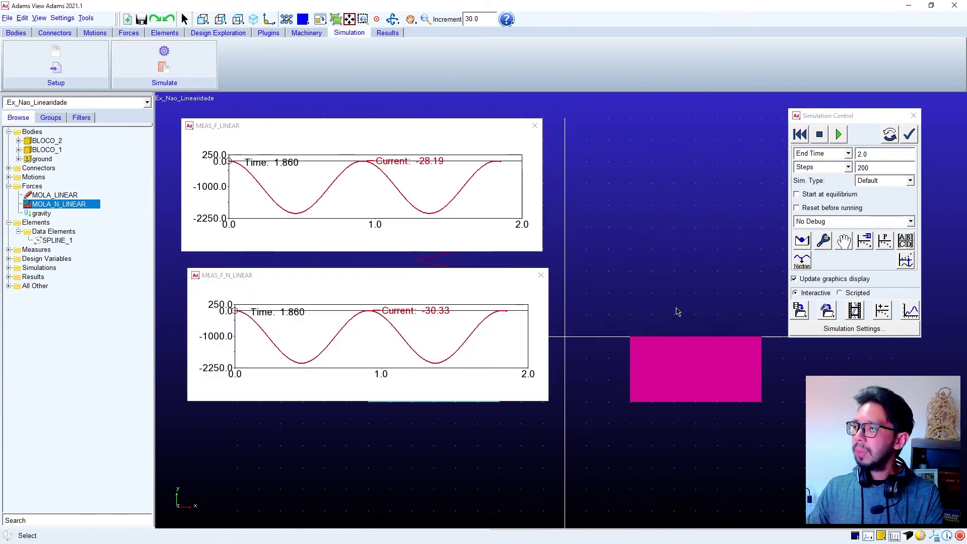
pyautogui.press('z')
pyautogui.moveTo(648, 221); pyautogui.dragTo(647, 268)
pyautogui.press('t')
pyautogui.moveTo(647, 269); pyautogui.dragTo(721, 233)
pyautogui.click(799, 136)
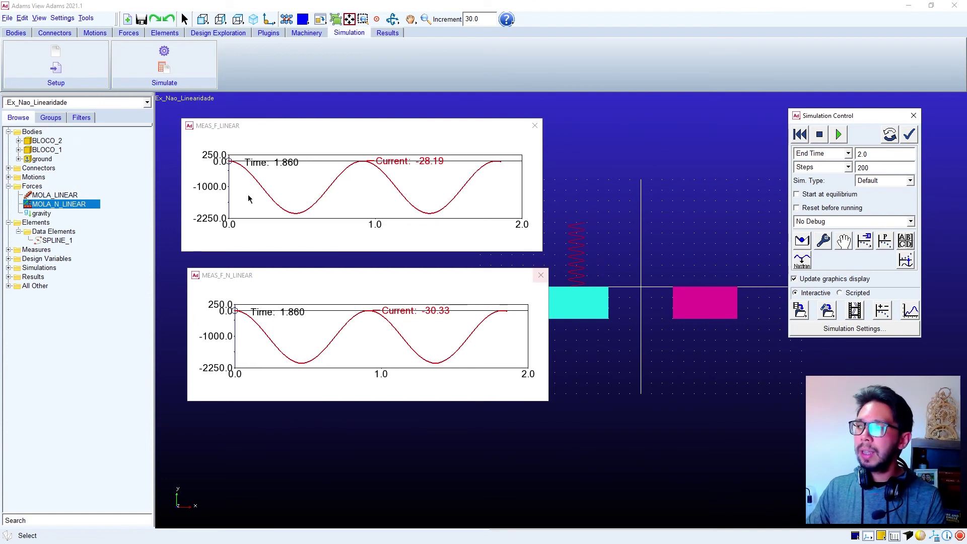
# Define the mass of BLOCO_2 by user input and set it to 200
pyautogui.doubleClick(50, 141)
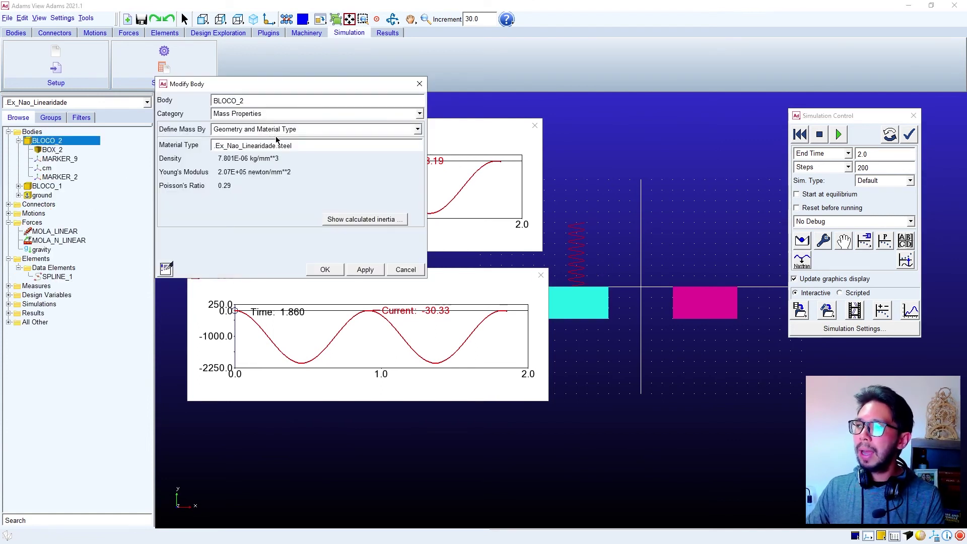
pyautogui.click(285, 130)
pyautogui.click(285, 137)
pyautogui.moveTo(216, 146); pyautogui.dragTo(165, 146)
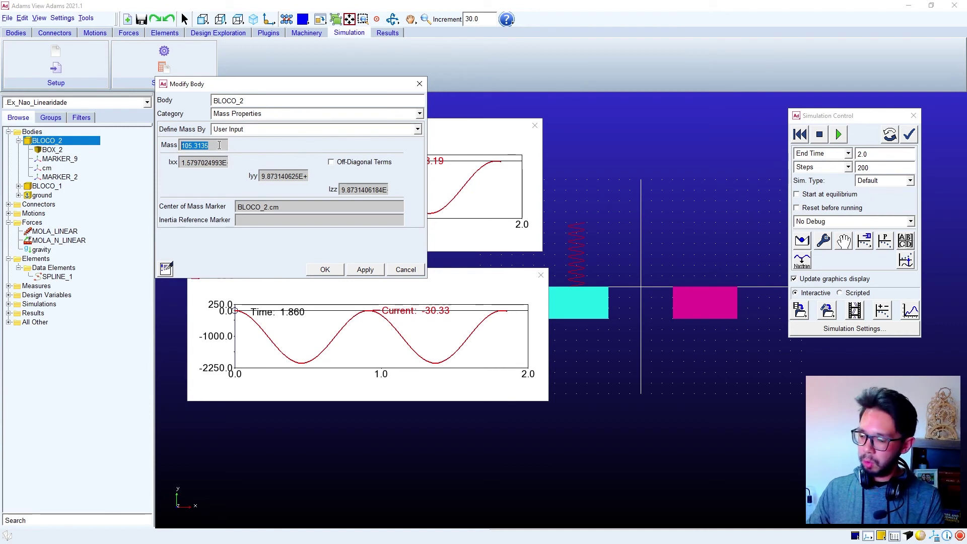
pyautogui.write('200')
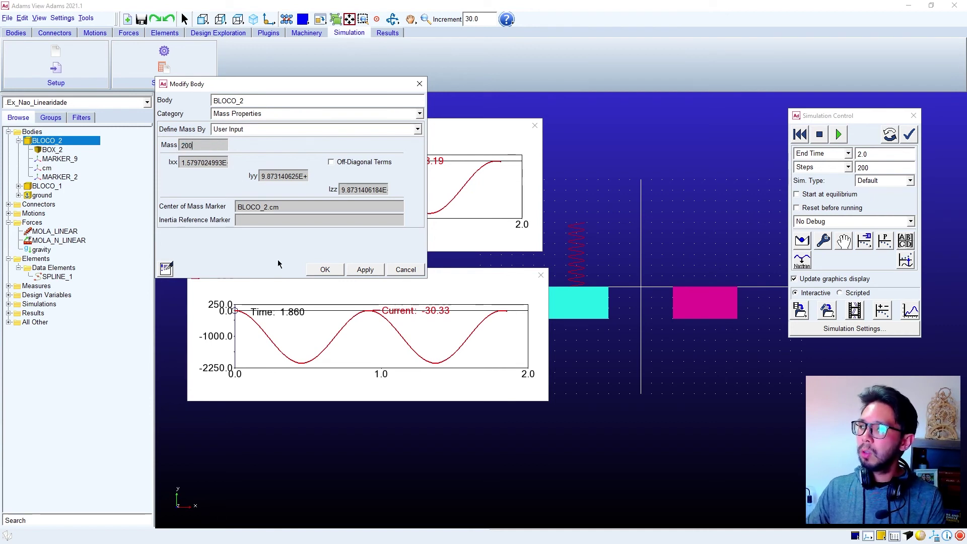
pyautogui.click(325, 270)
pyautogui.click(19, 141)
# Define the mass of BLOCO_1 by user input and set it to 200
pyautogui.rightClick(47, 151)
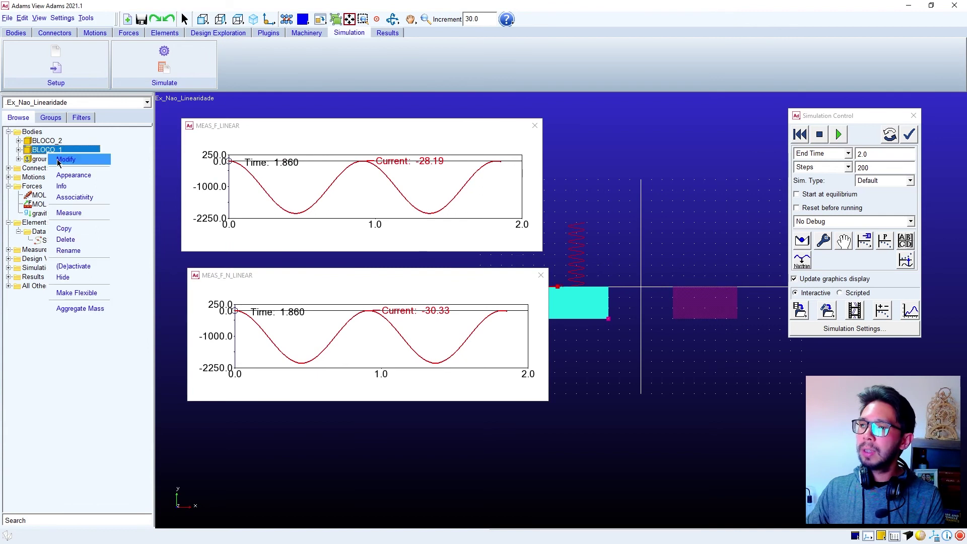
pyautogui.click(65, 156)
pyautogui.click(272, 136)
pyautogui.click(262, 147)
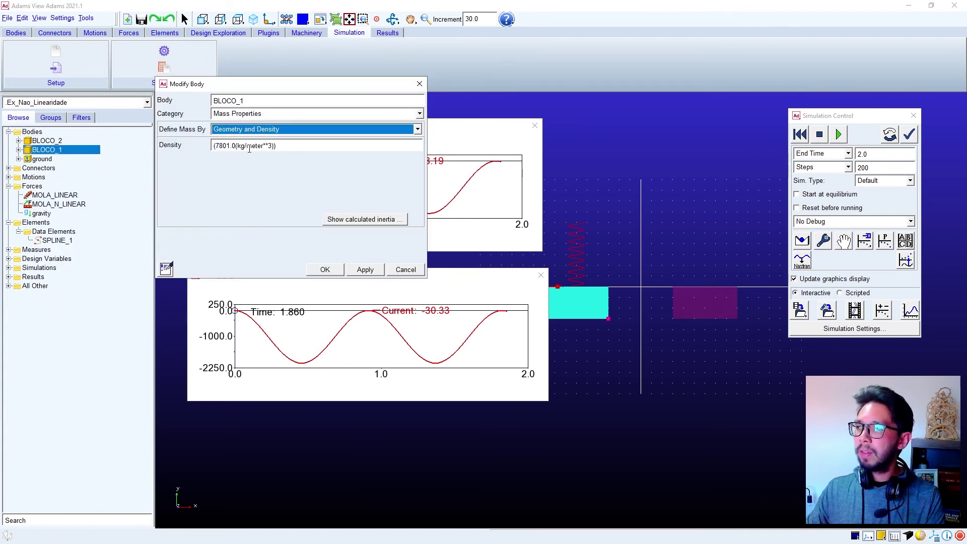
pyautogui.click(279, 129)
pyautogui.click(270, 136)
pyautogui.moveTo(218, 147); pyautogui.dragTo(166, 145)
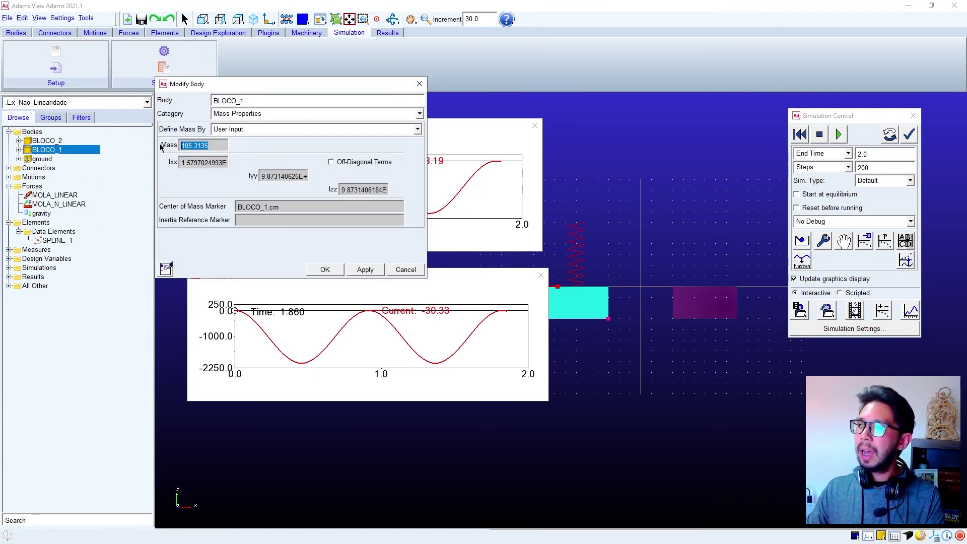
pyautogui.write('200')
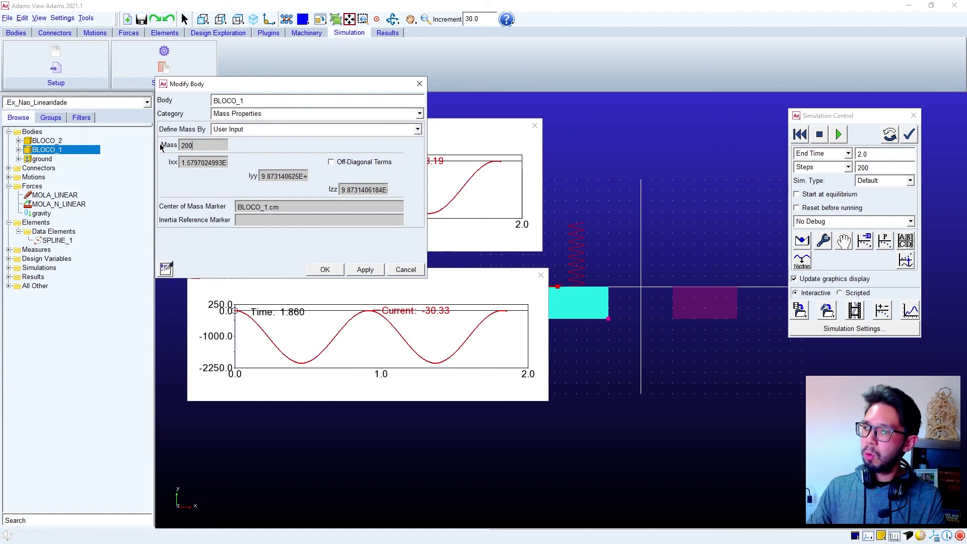
pyautogui.click(326, 269)
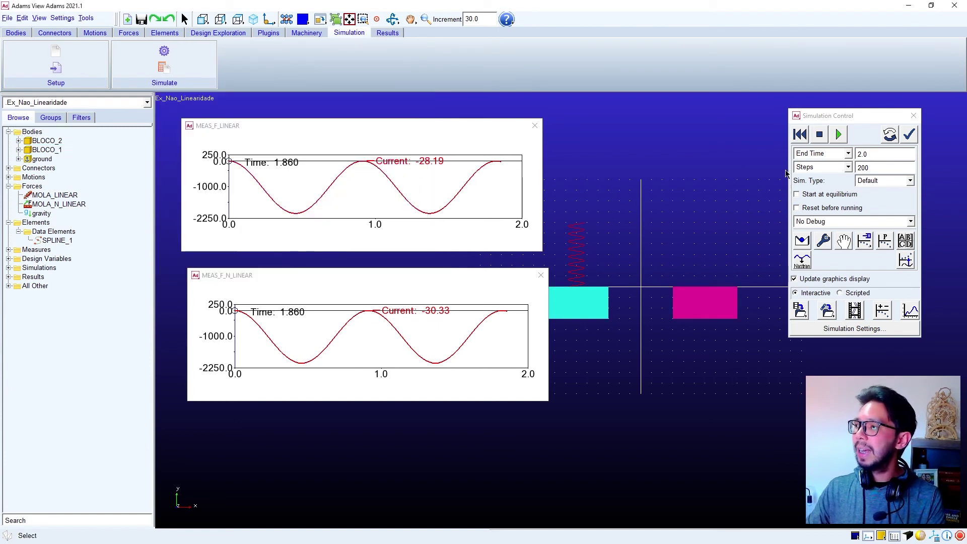
# Run the simulation with the new block masses, using an end time of 2.0 and 200 steps
pyautogui.click(838, 134)
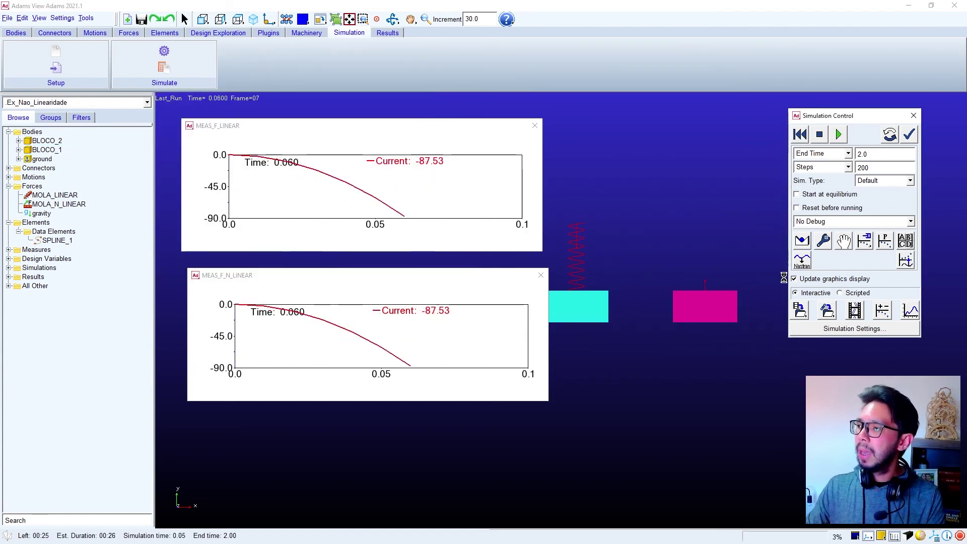